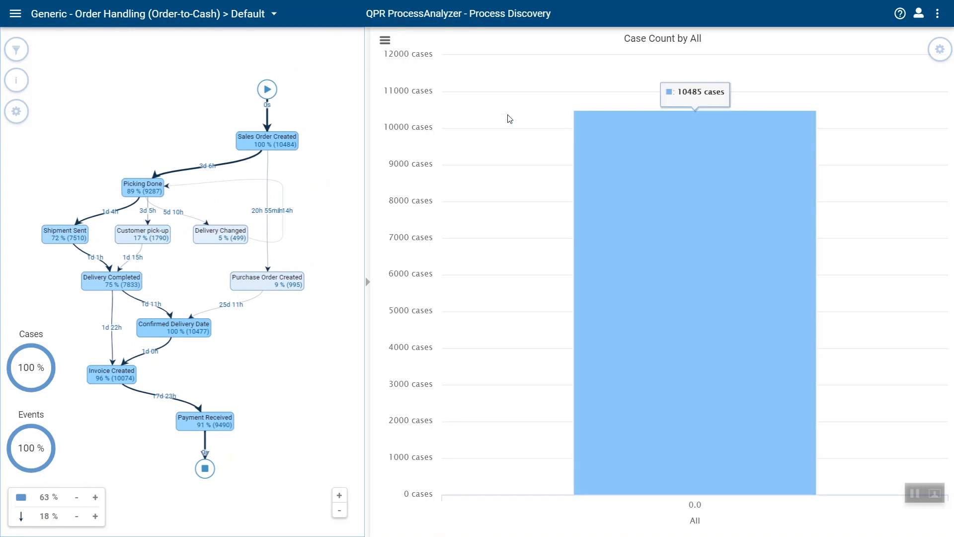
Set the chart beside the flowchart to KPI Analysis
{"action": "left_click", "coordinate": [589, 124]}
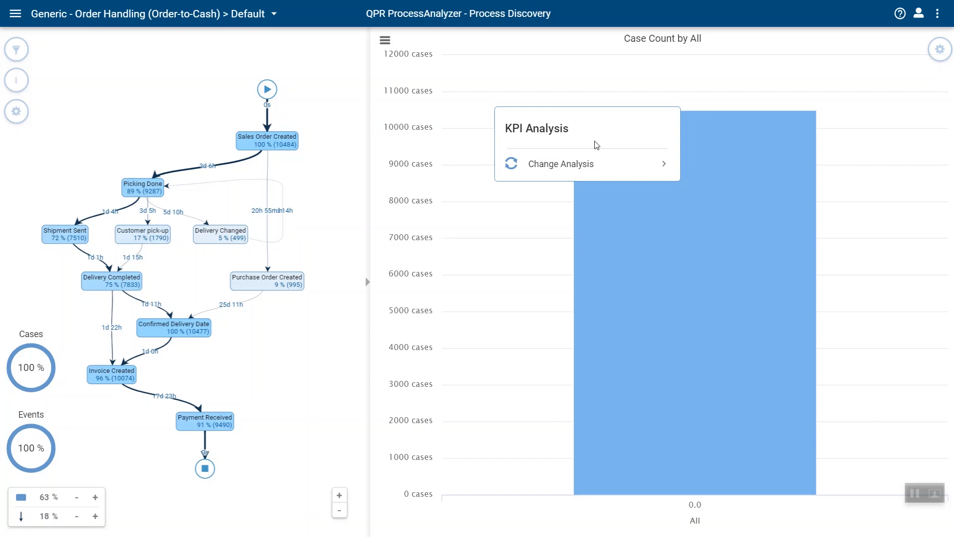
{"action": "mouse_move", "coordinate": [588, 168]}
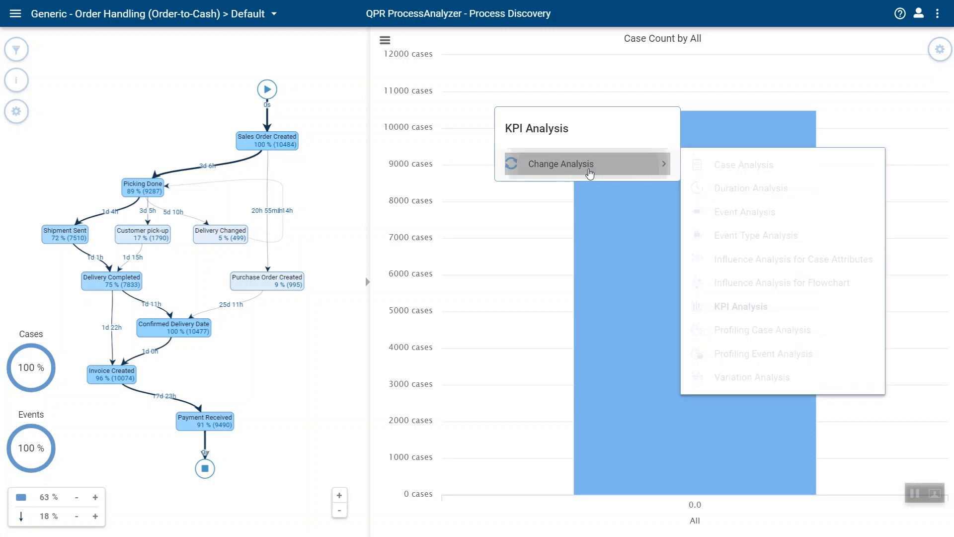
{"action": "left_click", "coordinate": [762, 311]}
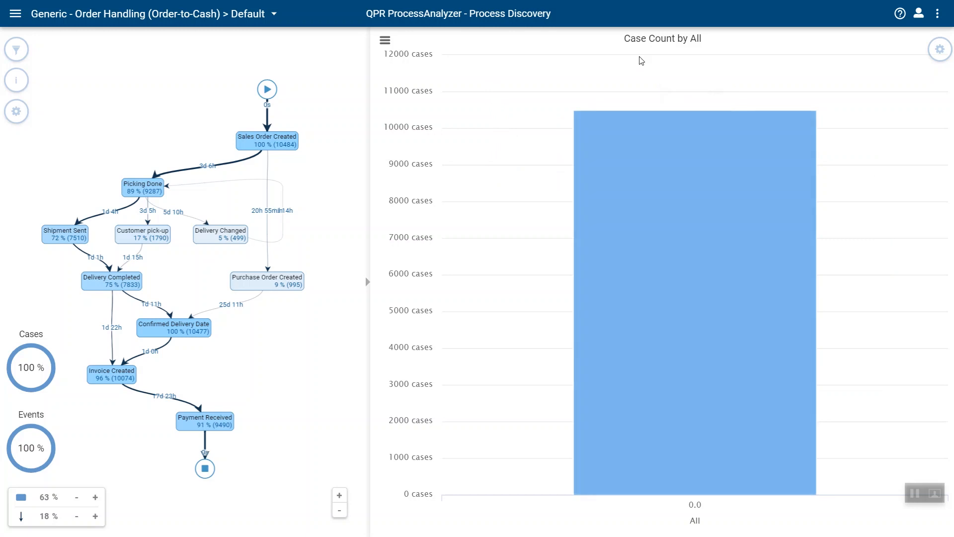
{"action": "mouse_move", "coordinate": [626, 137]}
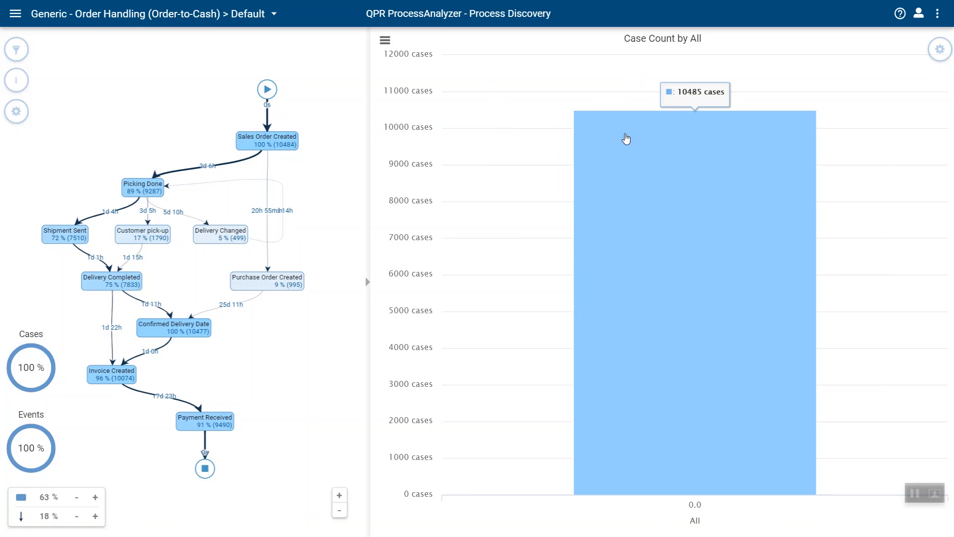
Set the X-axis of the KPI Analysis chart to Case Start/End Time
{"action": "left_click", "coordinate": [939, 51]}
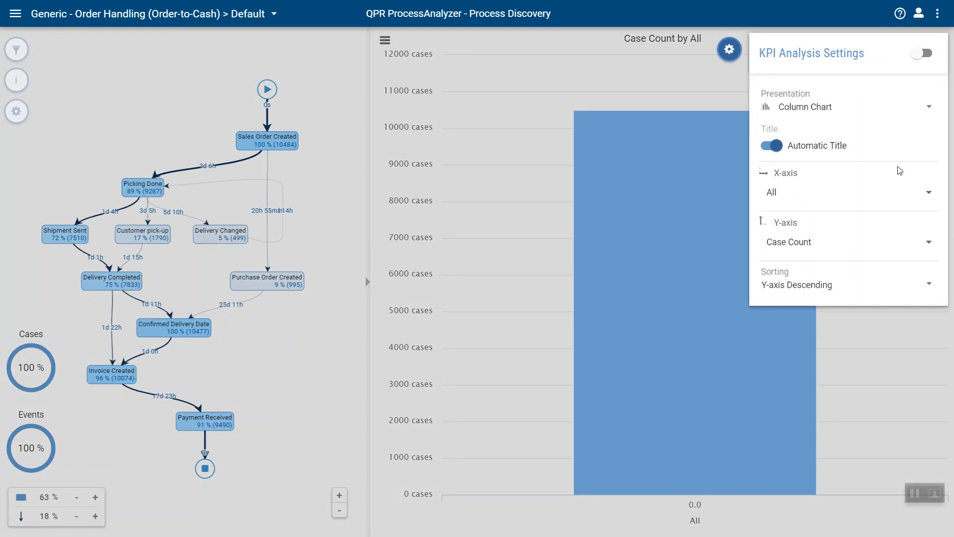
{"action": "left_click", "coordinate": [929, 198]}
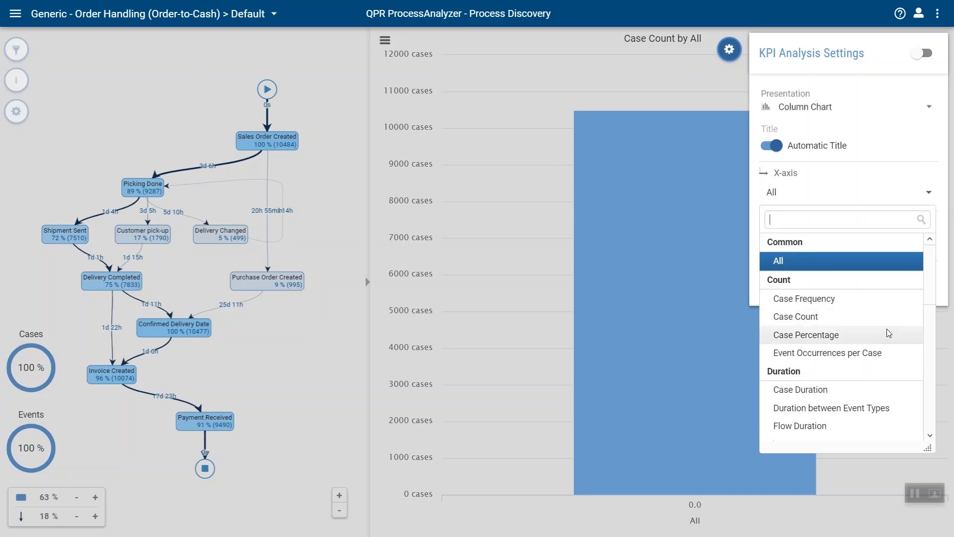
{"action": "scroll", "coordinate": [896, 347], "scroll_direction": "down", "scroll_amount": 3}
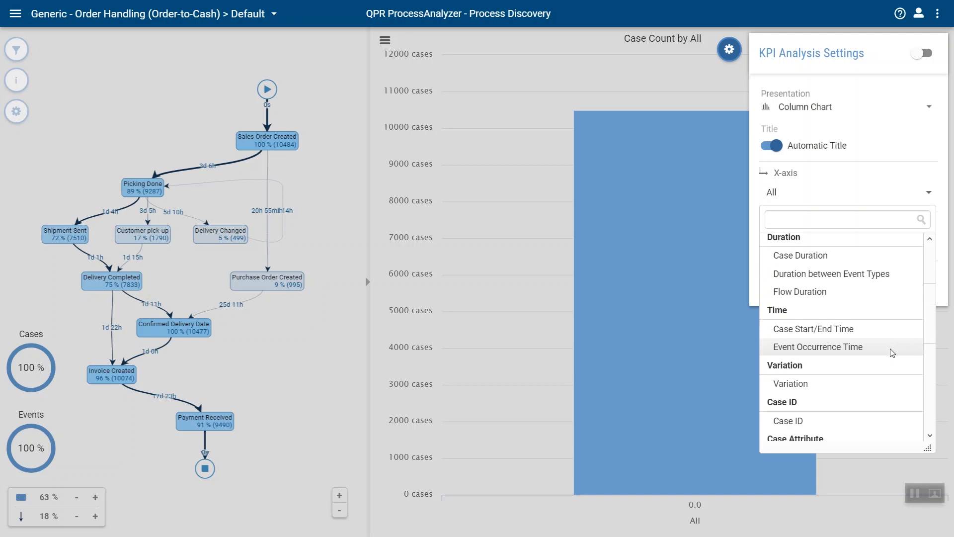
{"action": "left_click", "coordinate": [826, 329]}
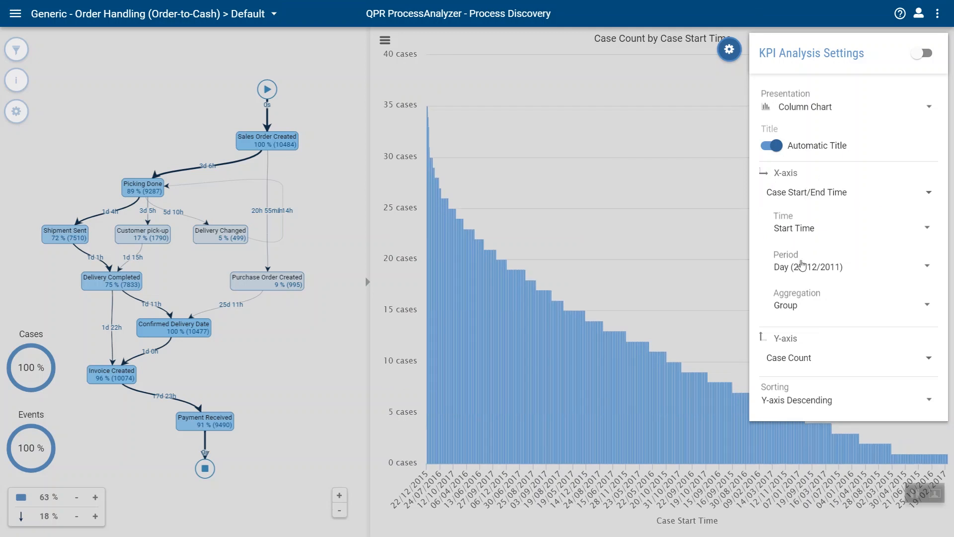
Try the X-axis periods Month name only (Dec) and Month (12/2011) for the case start time
{"action": "left_click", "coordinate": [800, 268]}
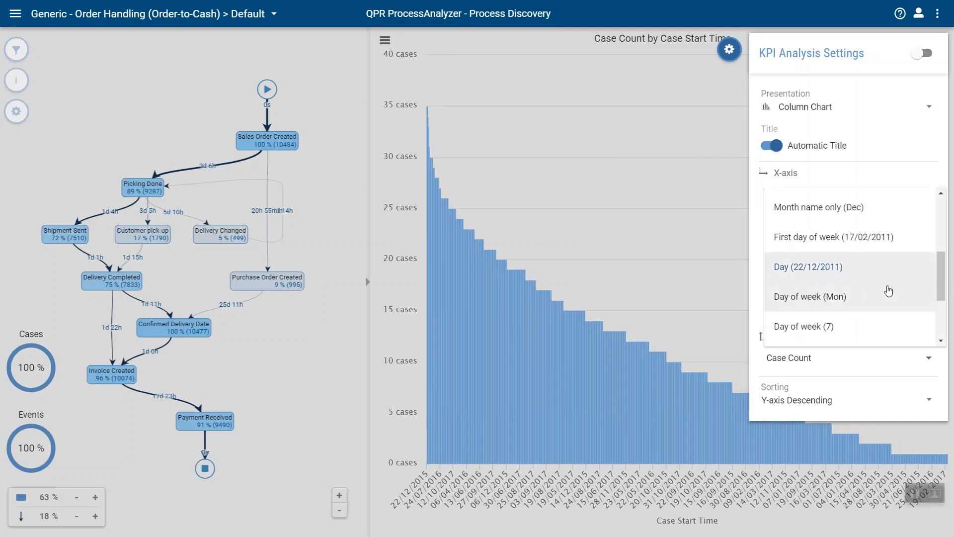
{"action": "left_click", "coordinate": [840, 207]}
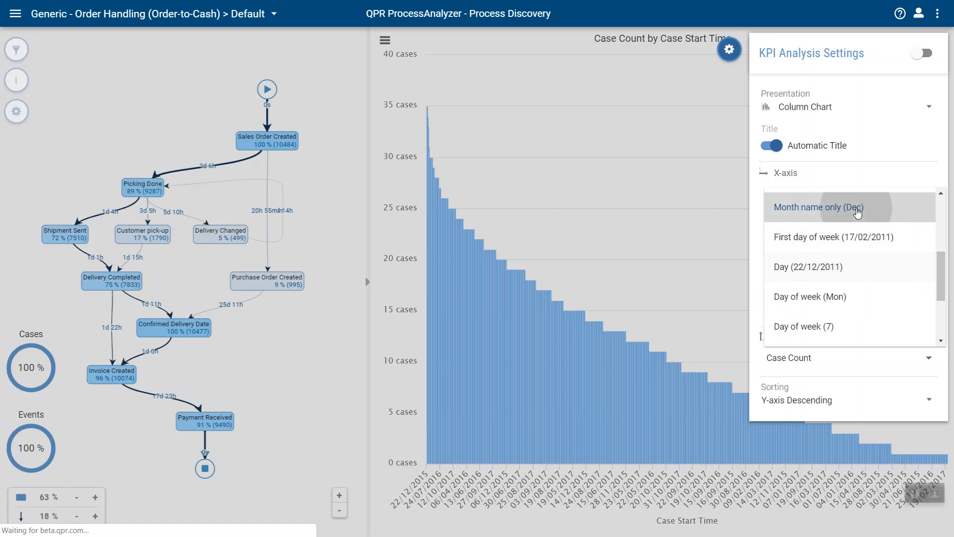
{"action": "left_click", "coordinate": [845, 268]}
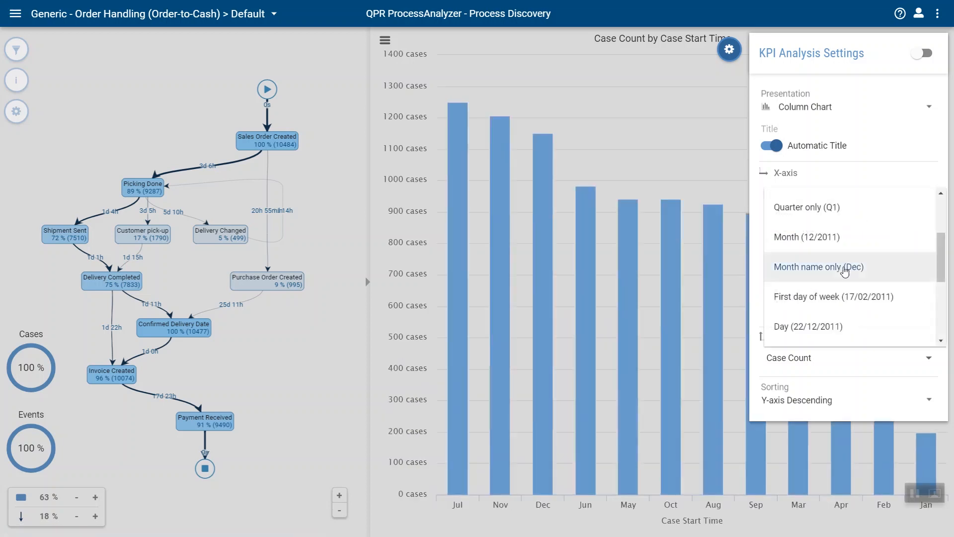
{"action": "left_click_drag", "start_coordinate": [943, 273], "coordinate": [943, 239]}
{"action": "scroll", "coordinate": [855, 264], "scroll_direction": "down", "scroll_amount": 2}
{"action": "left_click", "coordinate": [844, 278]}
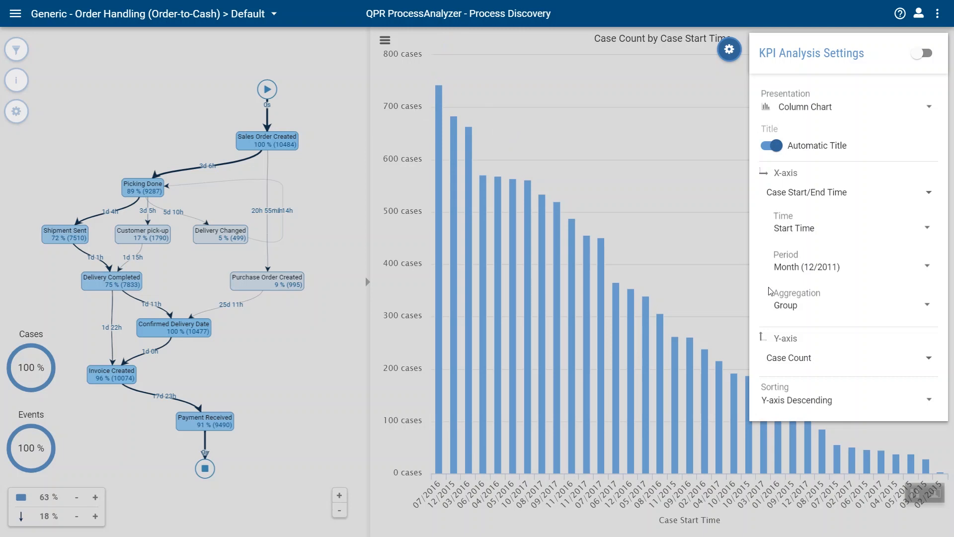
Sort the chart by X-axis ascending and set the X-axis period to Quarter (Q1/2011) with Group aggregation
{"action": "left_click", "coordinate": [799, 402]}
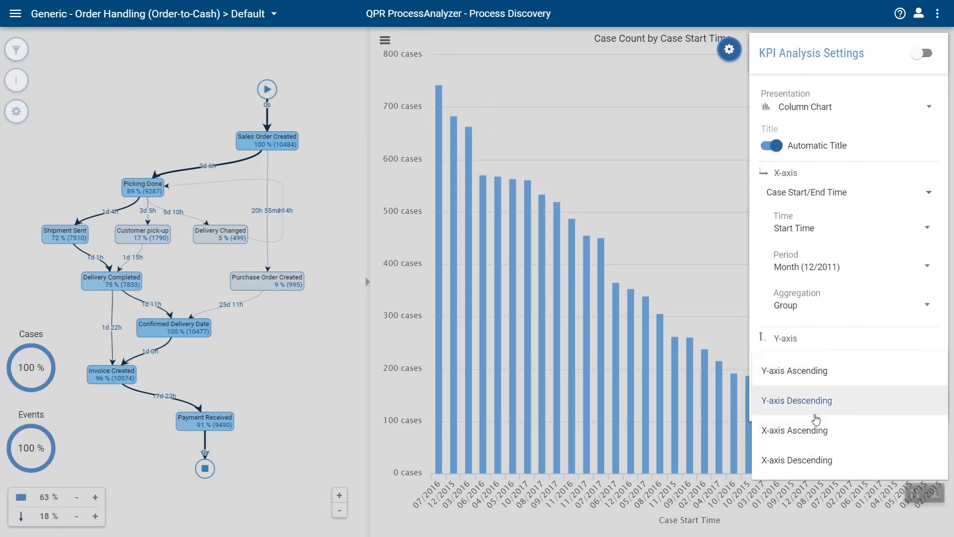
{"action": "left_click", "coordinate": [814, 432]}
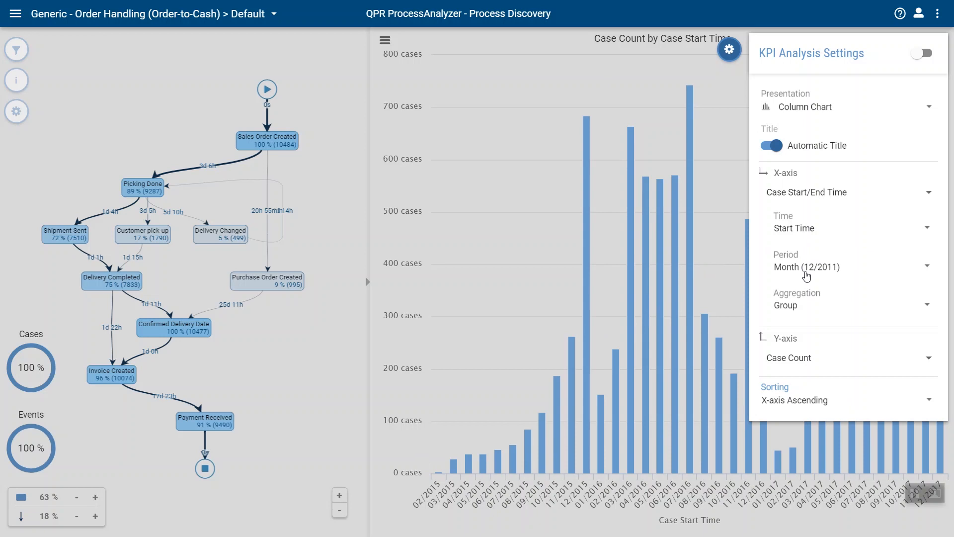
{"action": "left_click", "coordinate": [926, 269]}
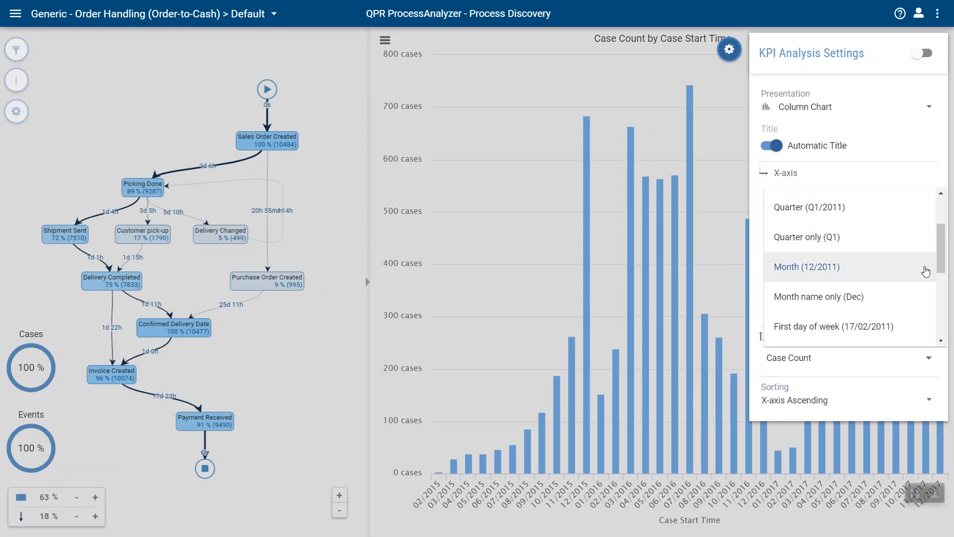
{"action": "left_click", "coordinate": [847, 209]}
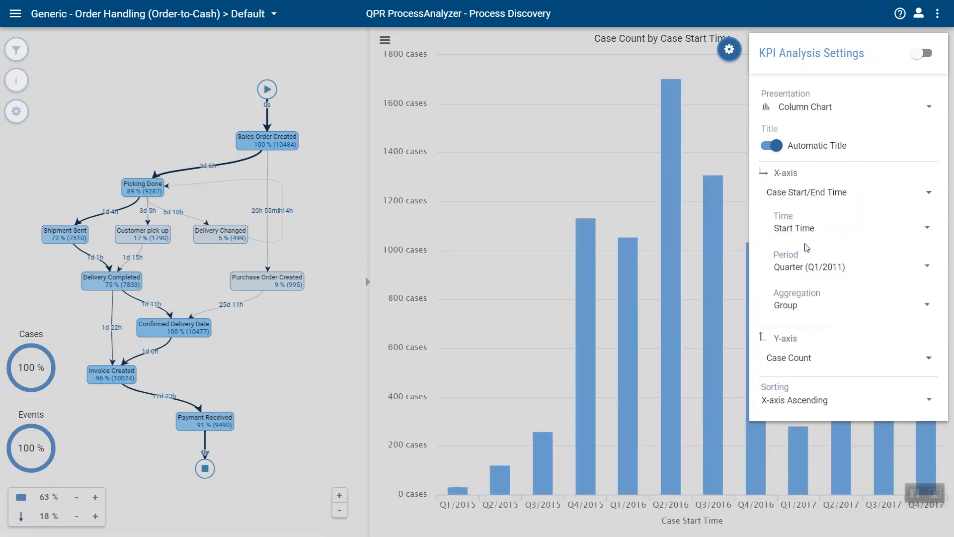
{"action": "left_click", "coordinate": [925, 307]}
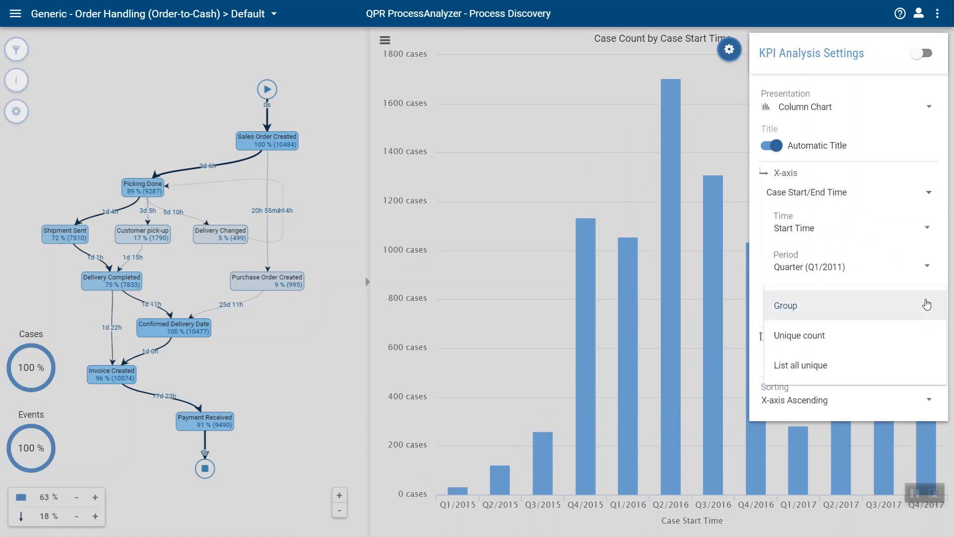
{"action": "left_click", "coordinate": [925, 306]}
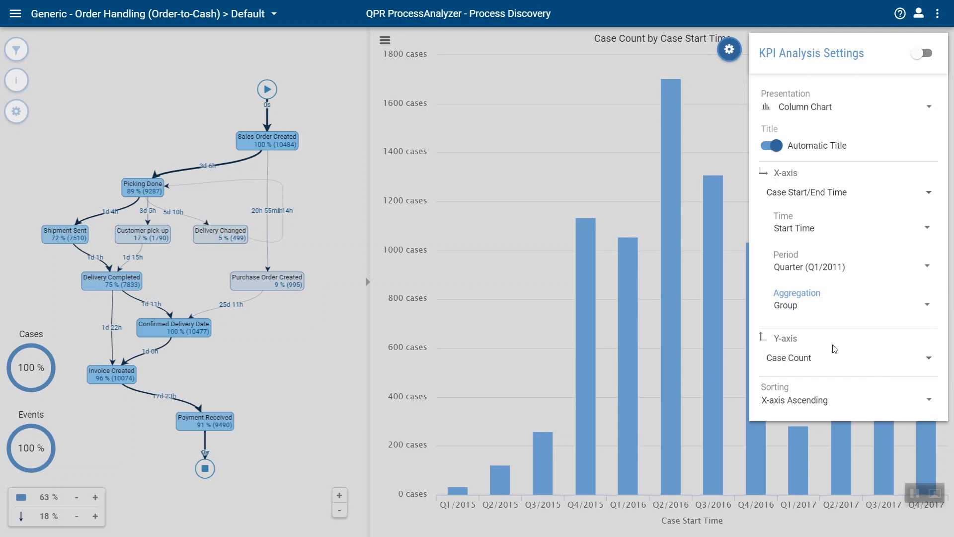
Set the Y-axis of the KPI chart to Case Duration and close the analysis settings
{"action": "left_click", "coordinate": [927, 360]}
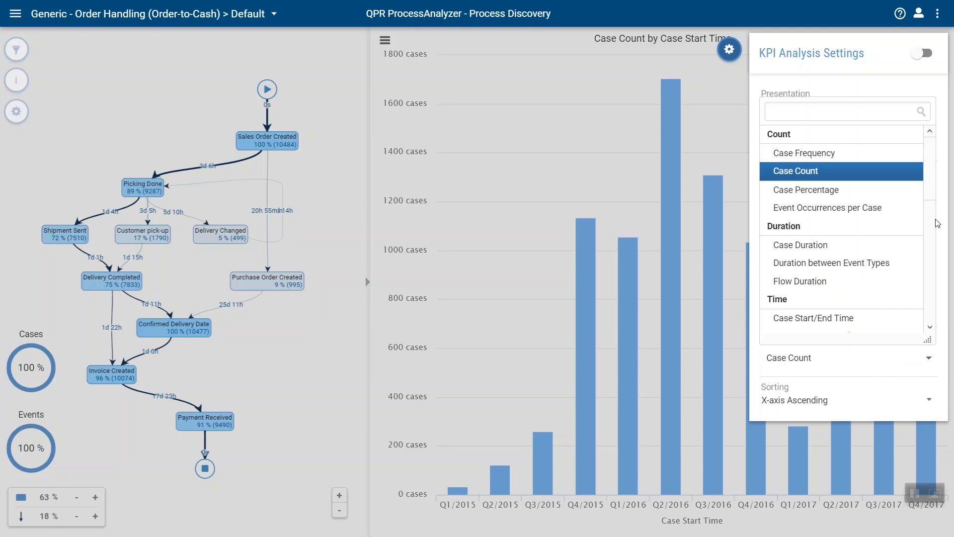
{"action": "left_click_drag", "start_coordinate": [929, 222], "coordinate": [929, 225]}
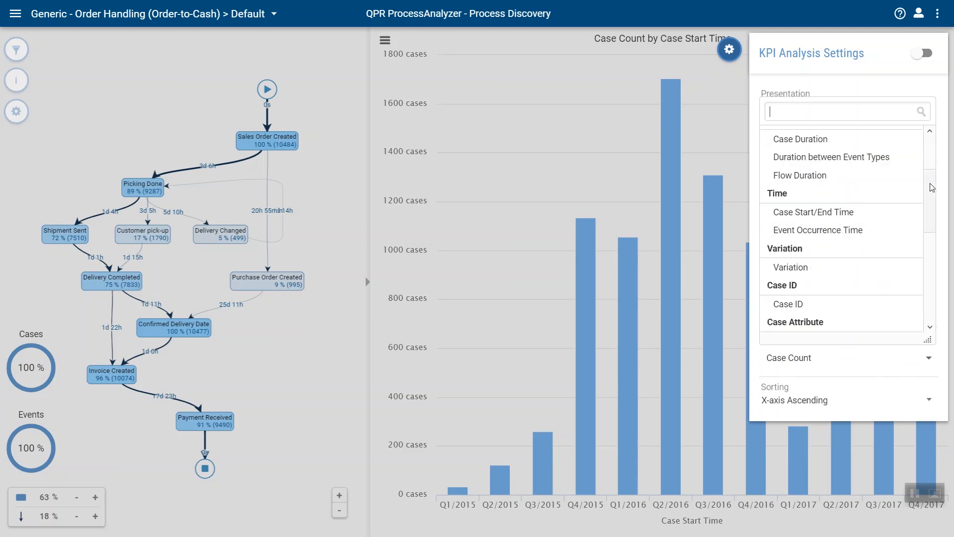
{"action": "left_click_drag", "start_coordinate": [931, 177], "coordinate": [932, 131]}
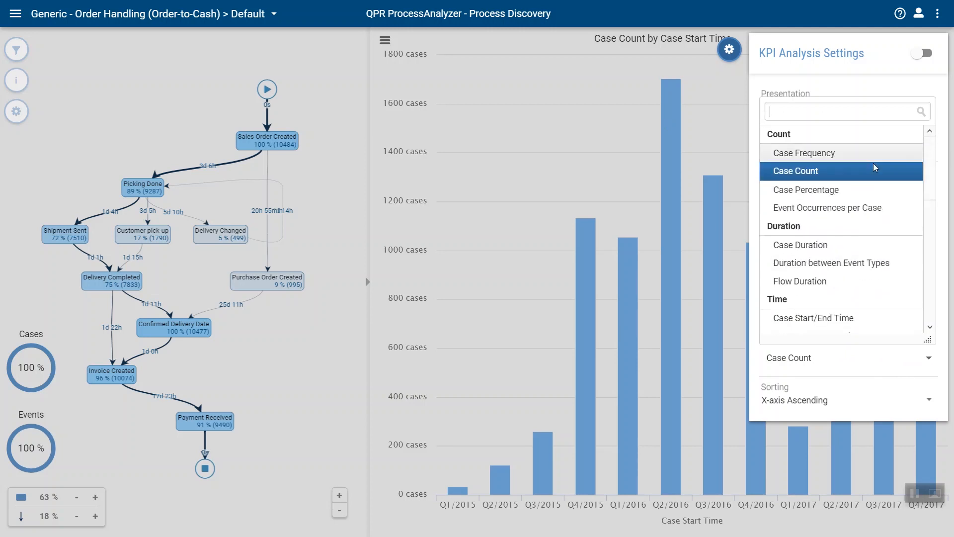
{"action": "left_click", "coordinate": [821, 246]}
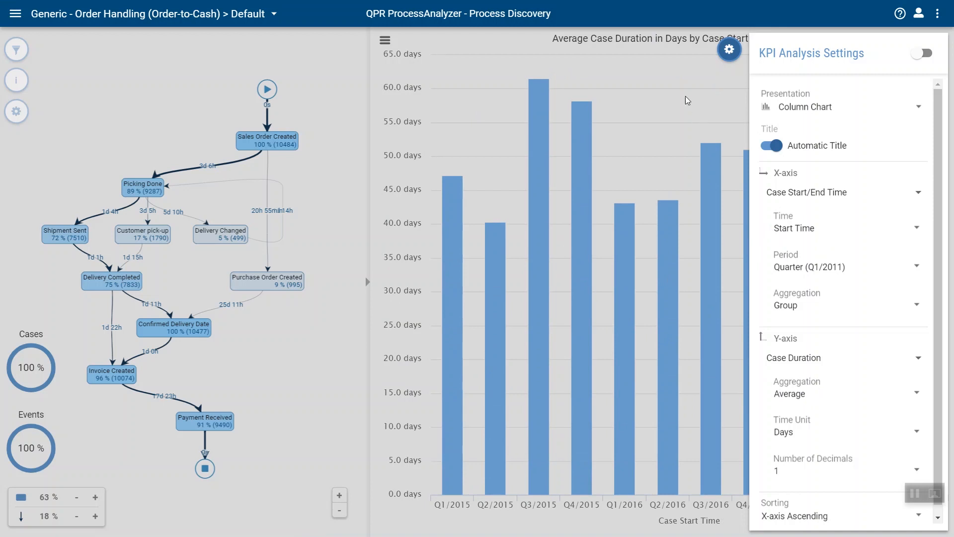
{"action": "left_click", "coordinate": [729, 49]}
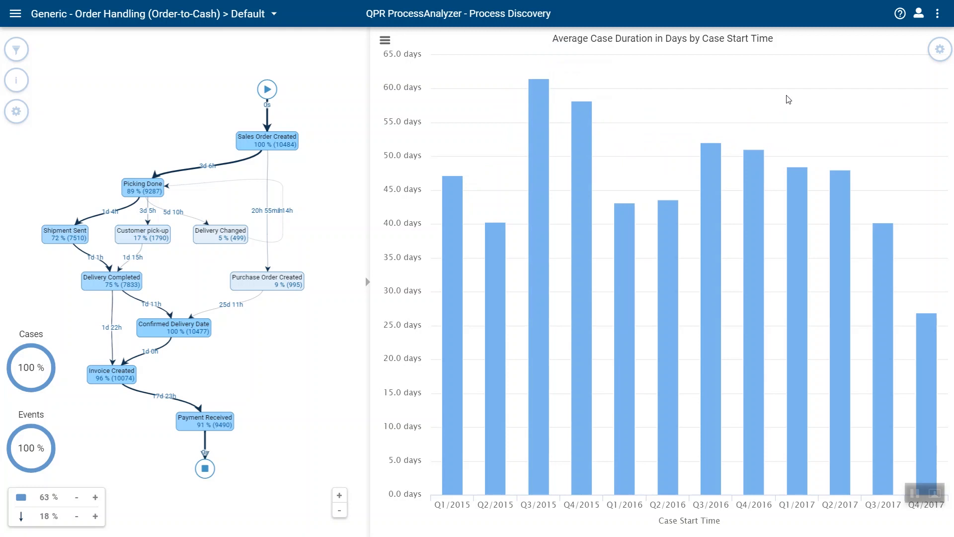
Set the aggregation of the Case Duration Y-axis to Median and close the analysis settings
{"action": "left_click", "coordinate": [940, 50]}
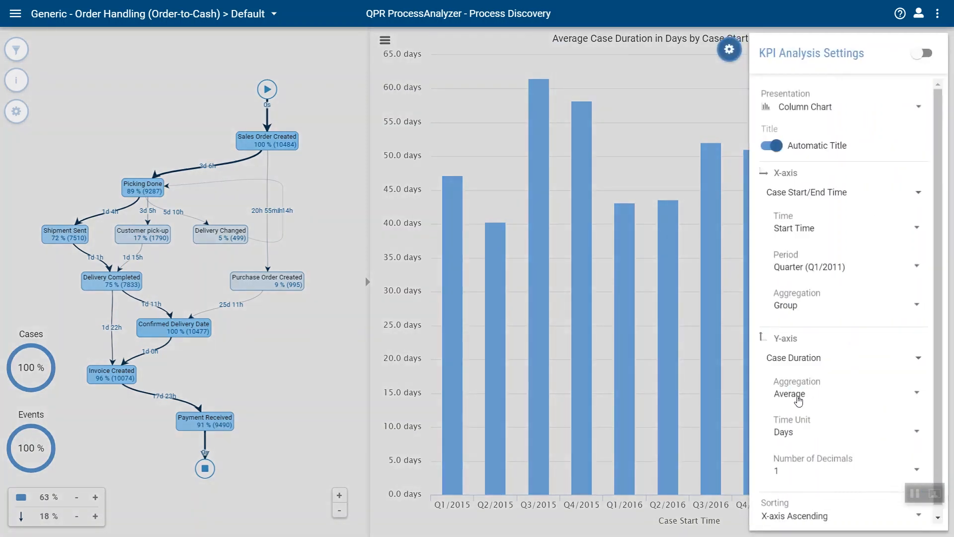
{"action": "left_click", "coordinate": [912, 393]}
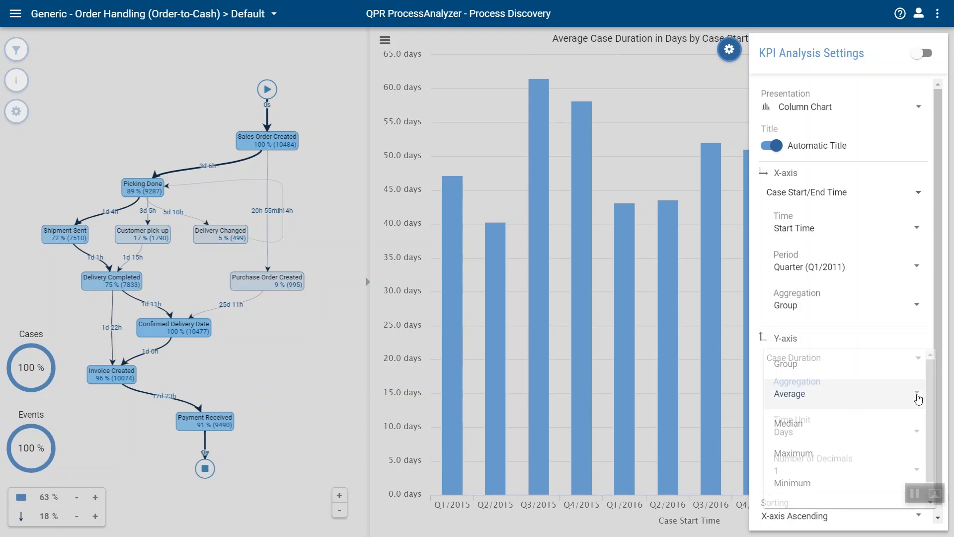
{"action": "left_click", "coordinate": [802, 422]}
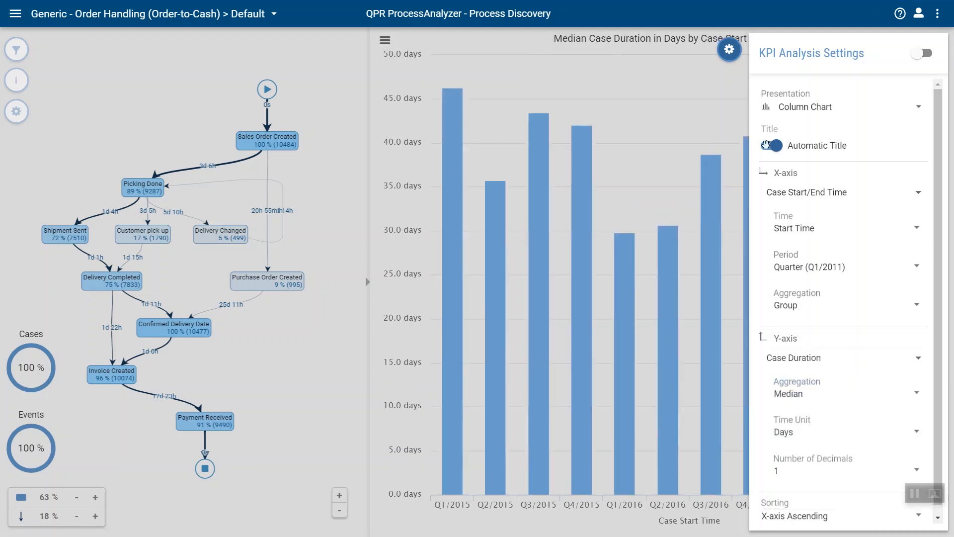
{"action": "left_click", "coordinate": [664, 116]}
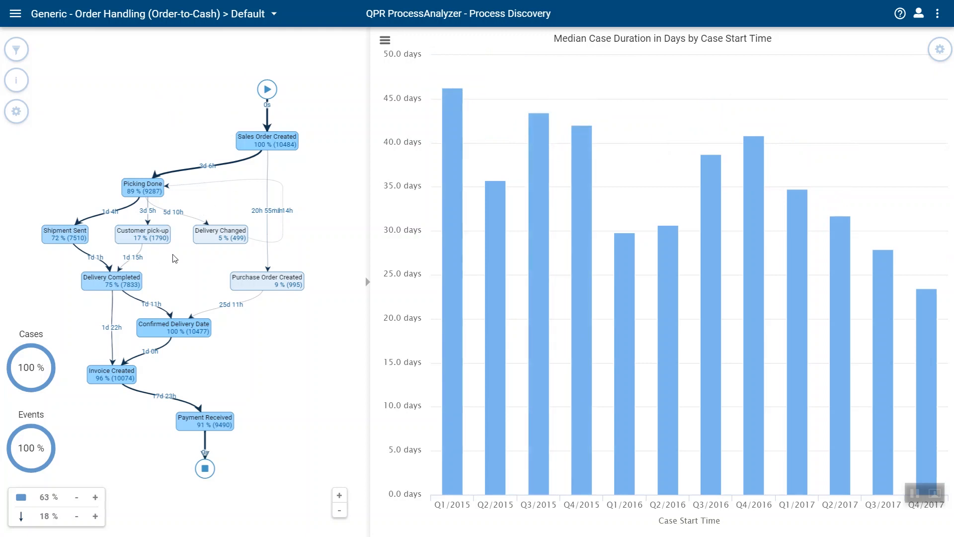
Examine the quarterly median durations for the Customer pick-up and Purchase Order Created cases separately, and clear the flowchart selection
{"action": "left_click", "coordinate": [145, 235]}
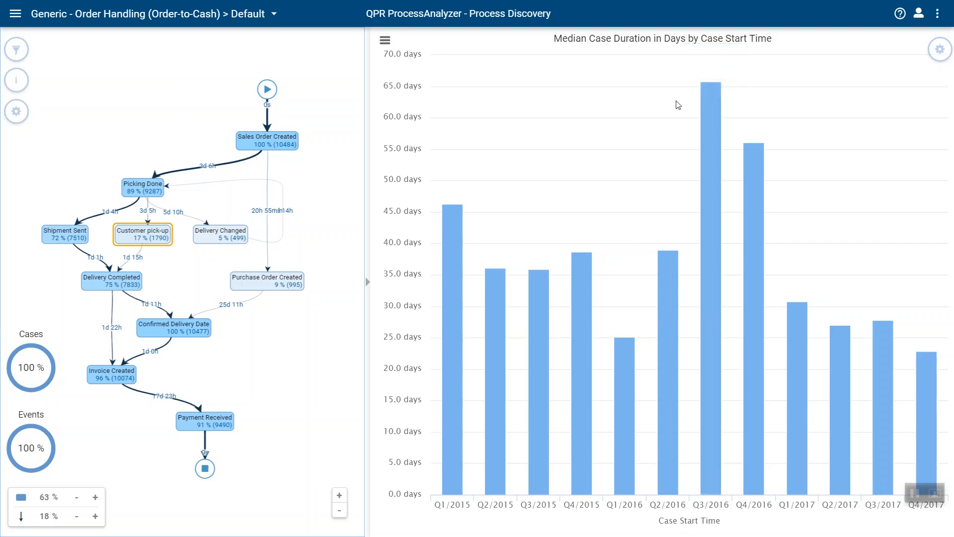
{"action": "mouse_move", "coordinate": [712, 110]}
{"action": "left_click", "coordinate": [196, 284]}
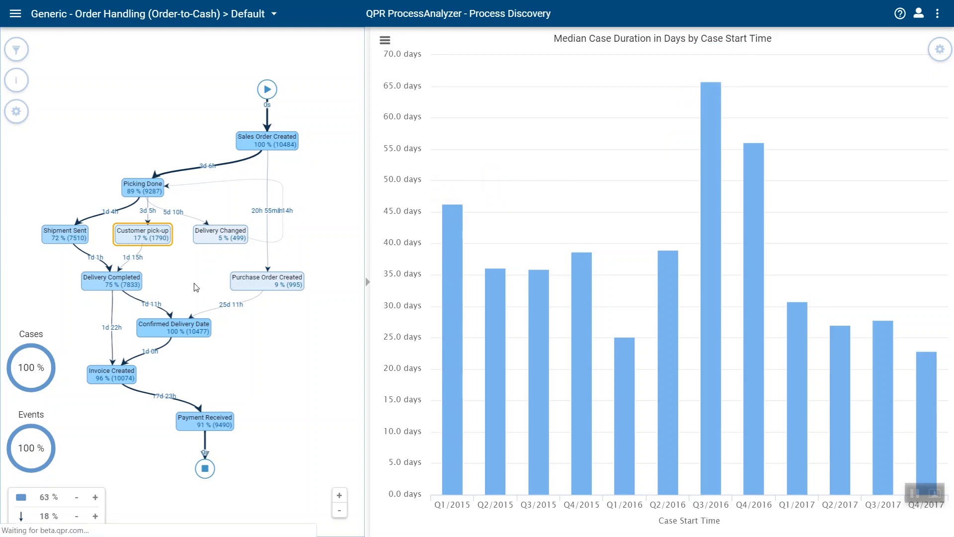
{"action": "left_click", "coordinate": [275, 281]}
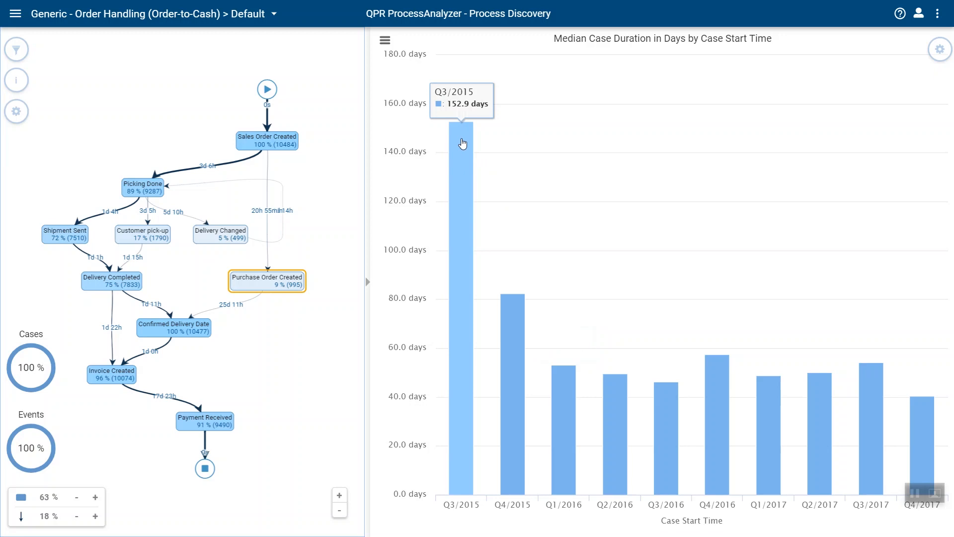
{"action": "left_click", "coordinate": [317, 179]}
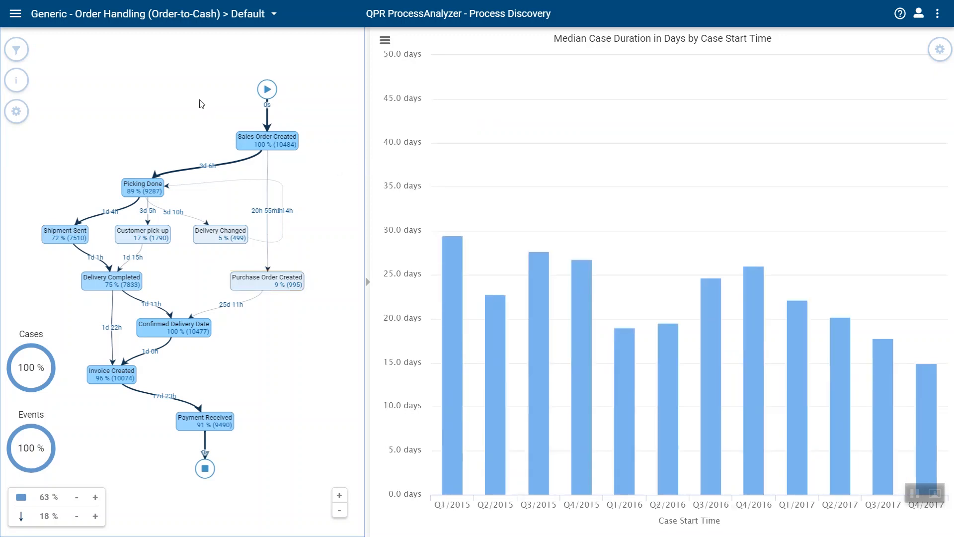
Replace the flowchart with Duration Analysis and examine the KPI chart for cases lasting about 68 days or more, clearing the selection
{"action": "right_click", "coordinate": [183, 121]}
{"action": "mouse_move", "coordinate": [267, 183]}
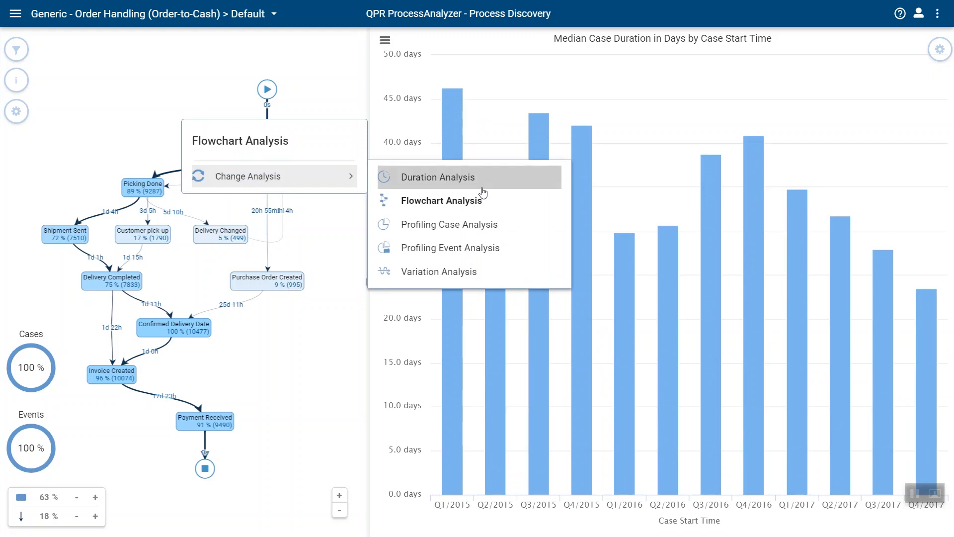
{"action": "left_click", "coordinate": [437, 177]}
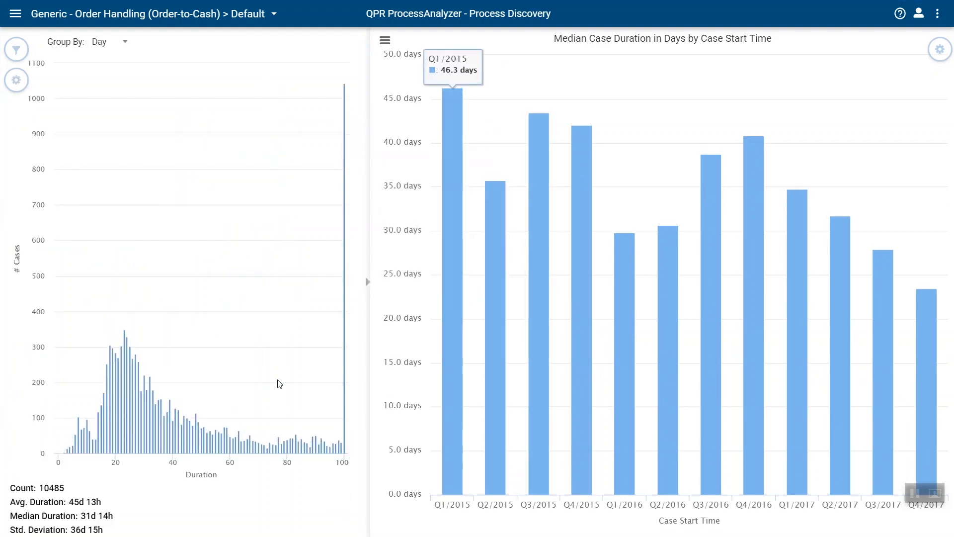
{"action": "left_click_drag", "start_coordinate": [254, 360], "coordinate": [349, 400]}
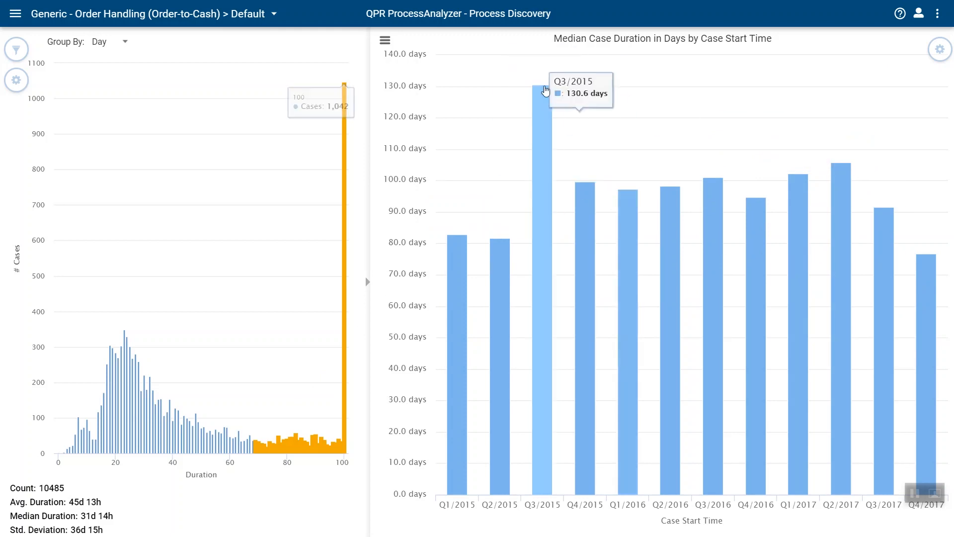
{"action": "left_click", "coordinate": [284, 224]}
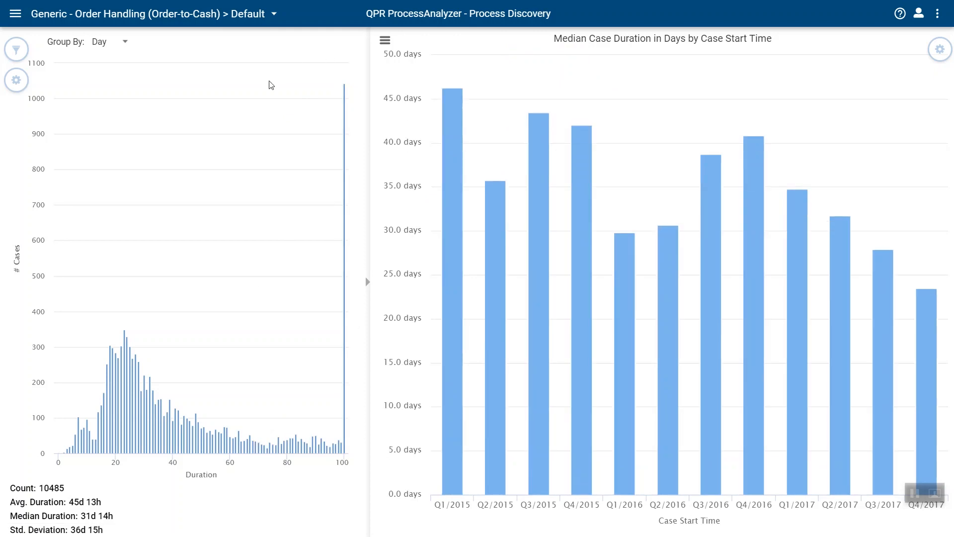
Replace the Duration Analysis with Flowchart Analysis
{"action": "right_click", "coordinate": [248, 121]}
{"action": "mouse_move", "coordinate": [298, 174]}
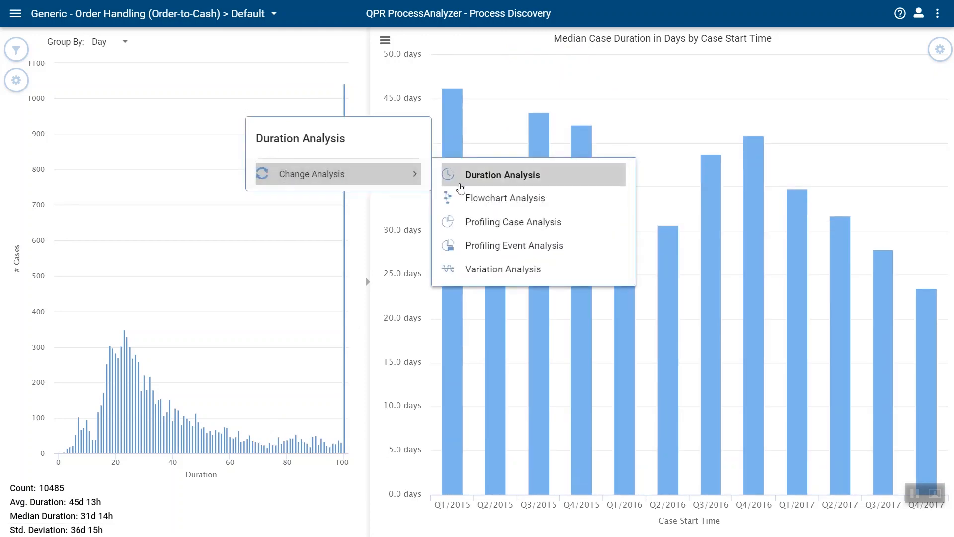
{"action": "left_click", "coordinate": [487, 199]}
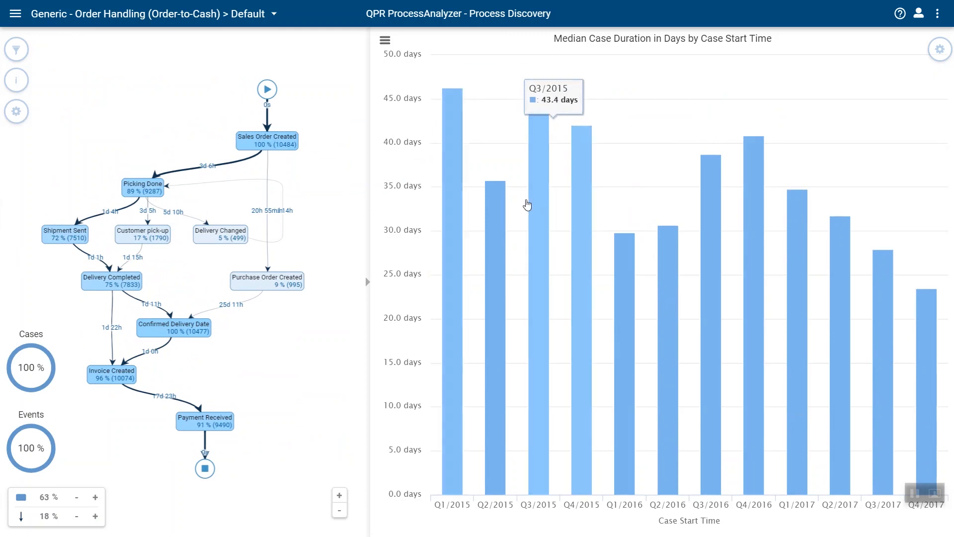
Change the KPI chart's presentation to Bar Chart and then to Area Chart
{"action": "left_click", "coordinate": [940, 51]}
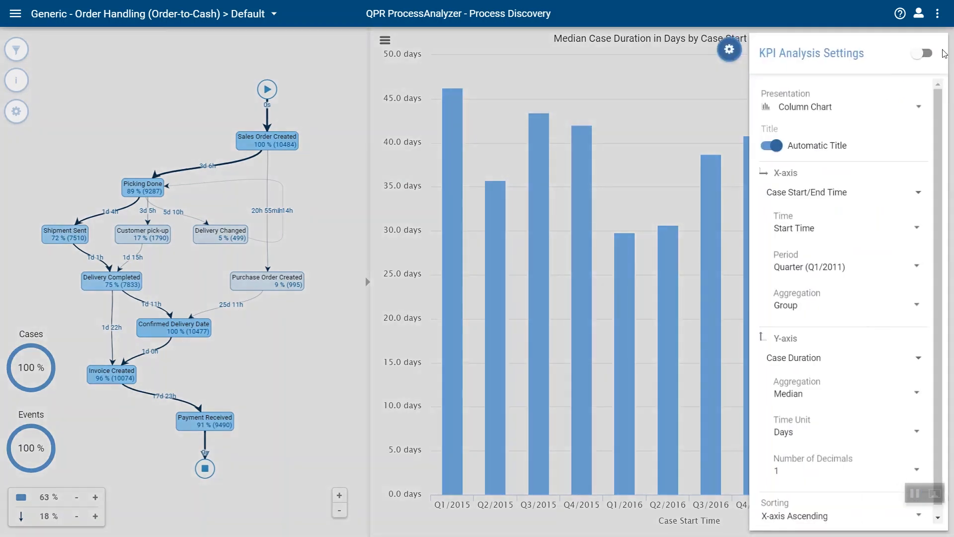
{"action": "left_click", "coordinate": [809, 109]}
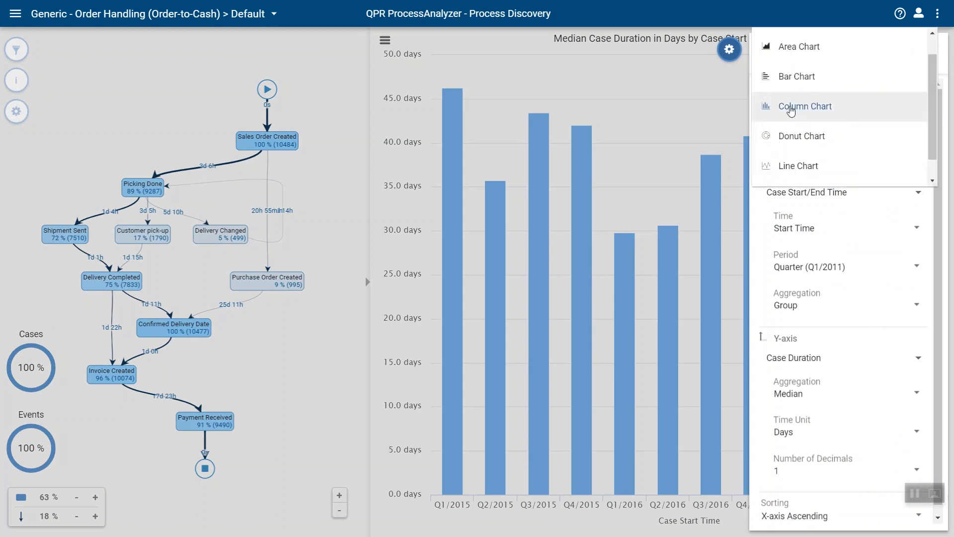
{"action": "left_click", "coordinate": [791, 78]}
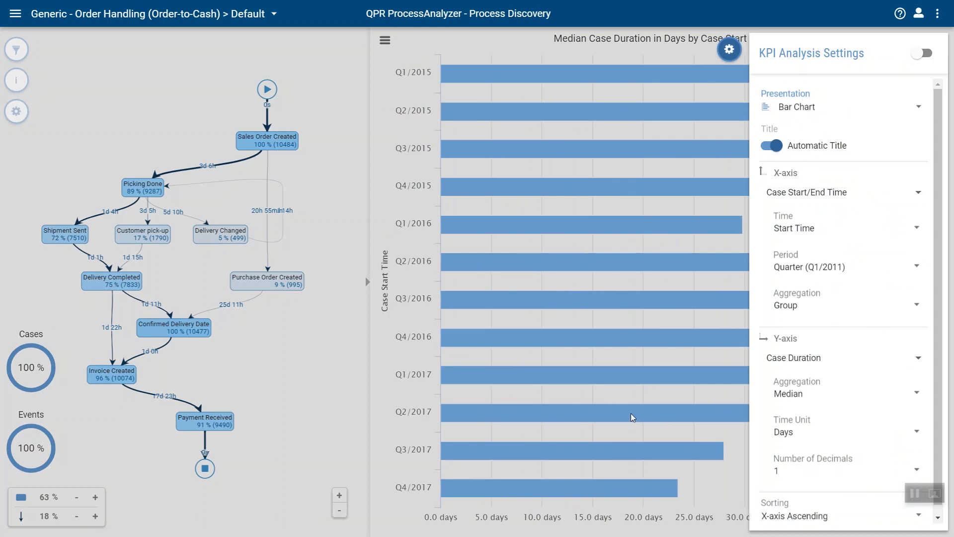
{"action": "left_click", "coordinate": [821, 116]}
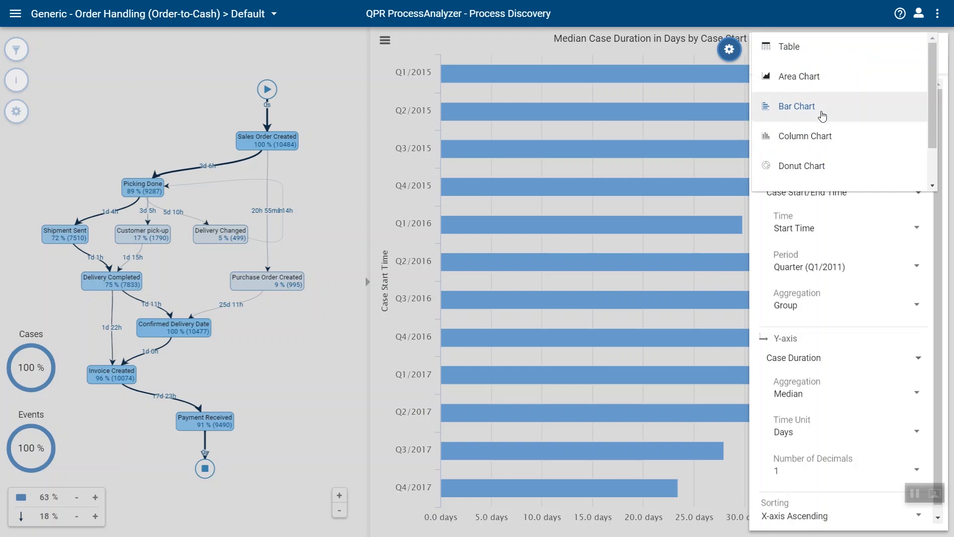
{"action": "left_click", "coordinate": [809, 86]}
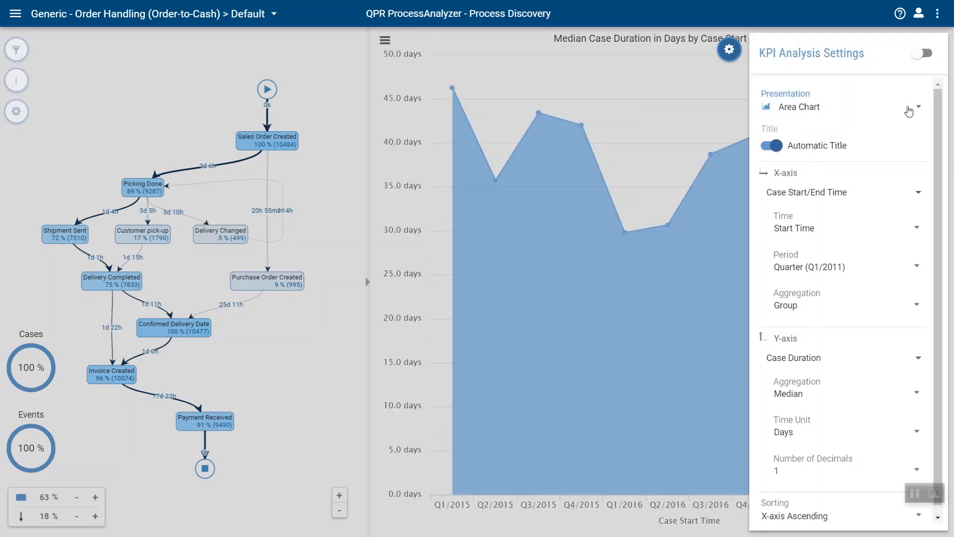
Present the quarterly median case durations as a Table and close the analysis settings
{"action": "left_click", "coordinate": [819, 107]}
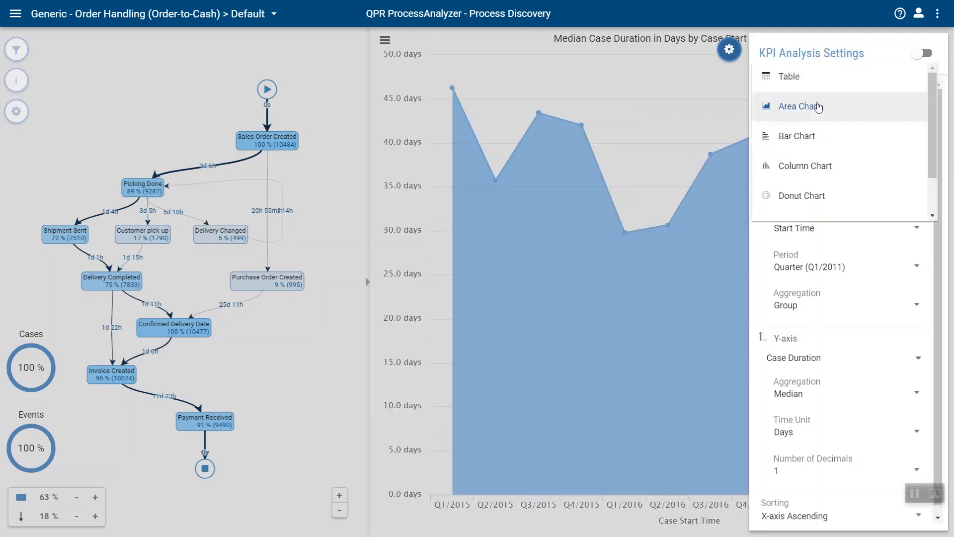
{"action": "left_click", "coordinate": [790, 79]}
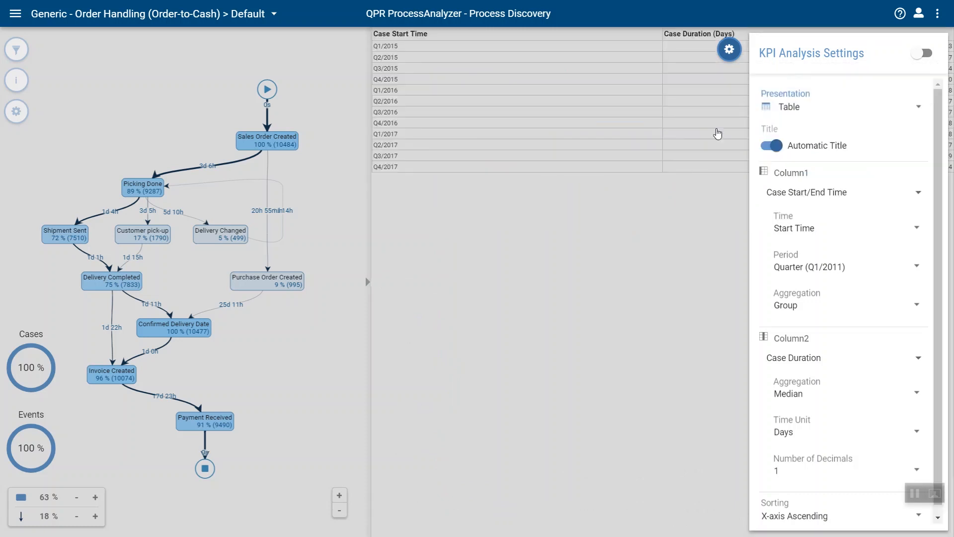
{"action": "left_click", "coordinate": [658, 156]}
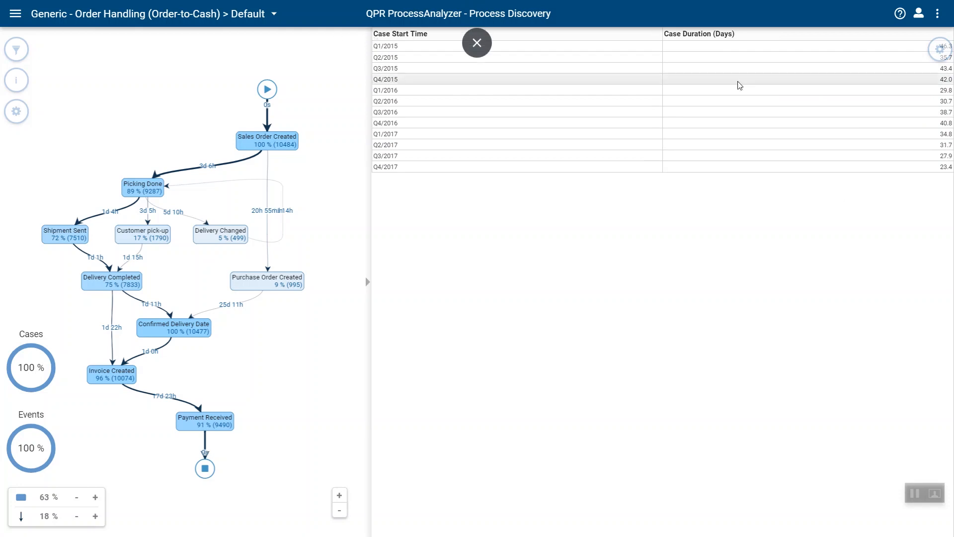
Try the Donut Chart presentation for the KPI analysis, and set the presentation to Spline Chart
{"action": "left_click", "coordinate": [939, 51]}
{"action": "left_click", "coordinate": [800, 113]}
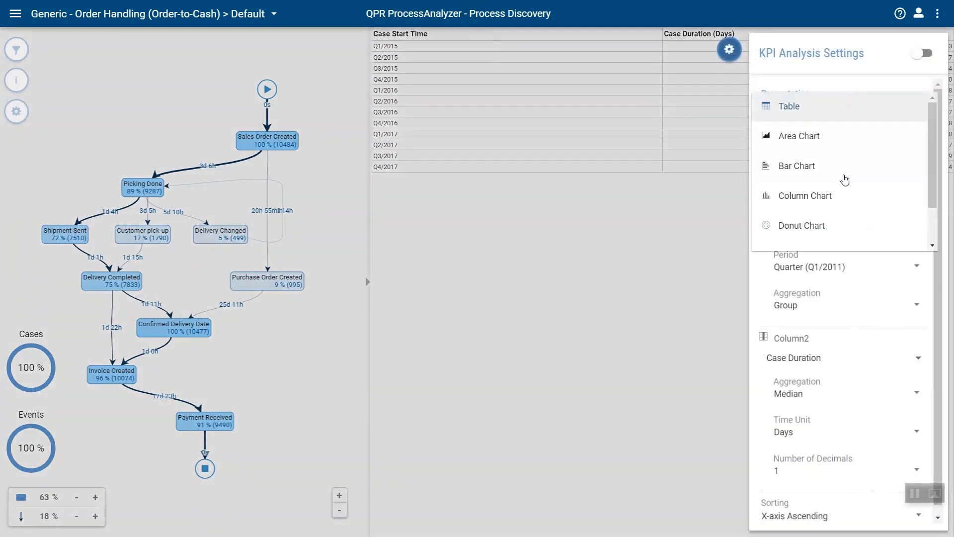
{"action": "scroll", "coordinate": [929, 178], "scroll_direction": "down", "scroll_amount": 2}
{"action": "left_click", "coordinate": [825, 177]}
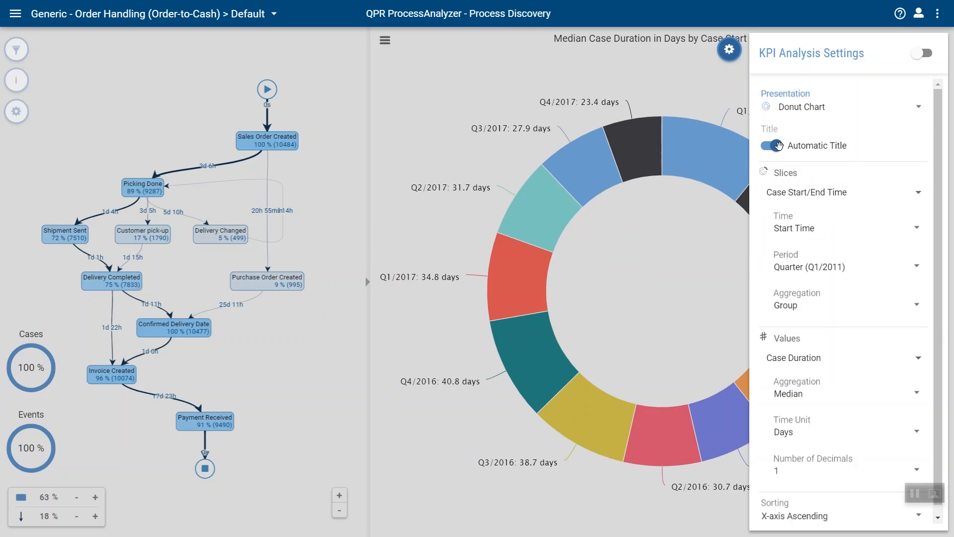
{"action": "left_click", "coordinate": [818, 106]}
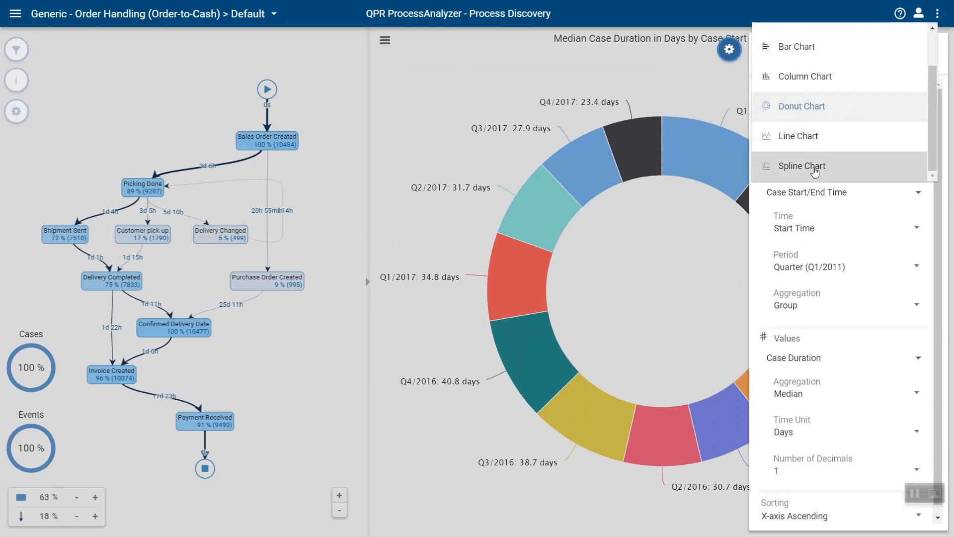
{"action": "left_click", "coordinate": [815, 169]}
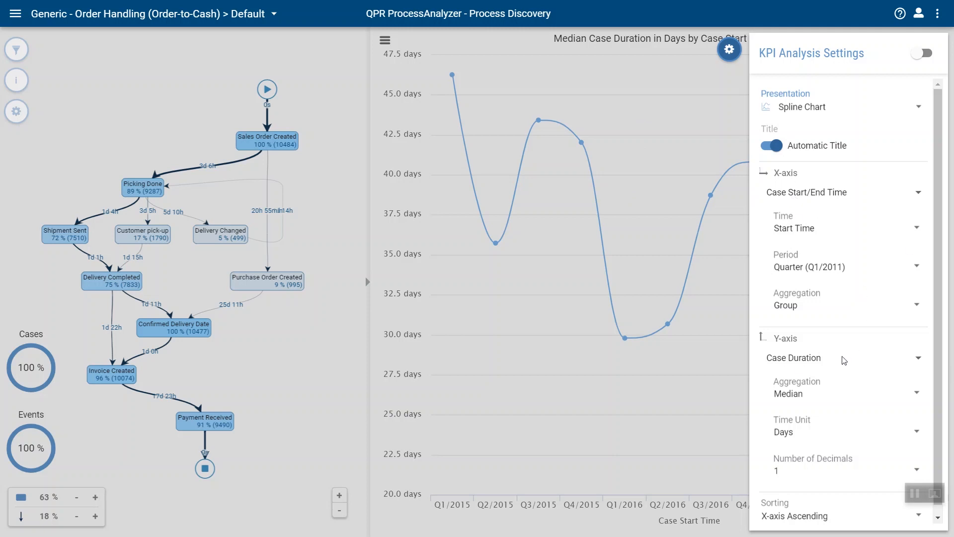
Set the Y-axis to Duration between Event Types from Picking Done to Delivery Completed and close the analysis settings
{"action": "left_click", "coordinate": [803, 359]}
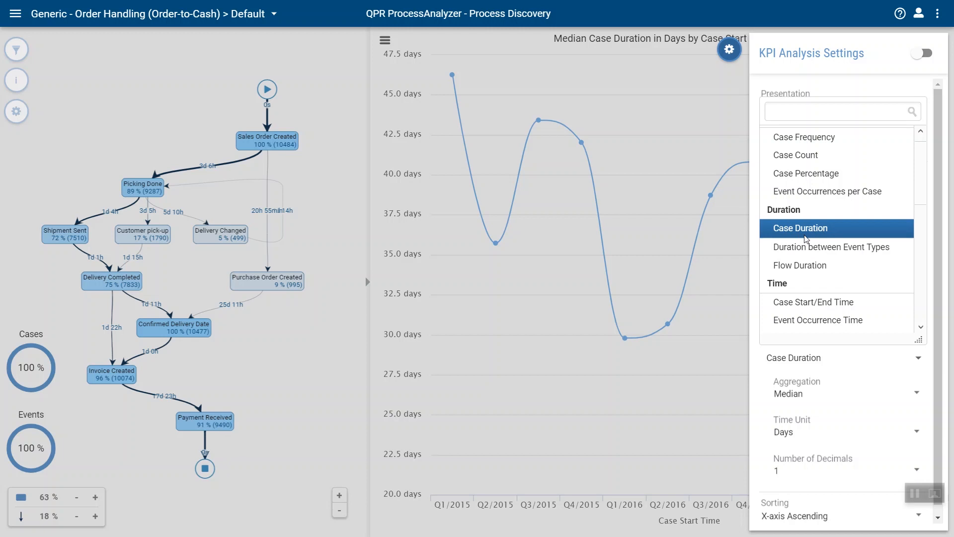
{"action": "left_click", "coordinate": [822, 254]}
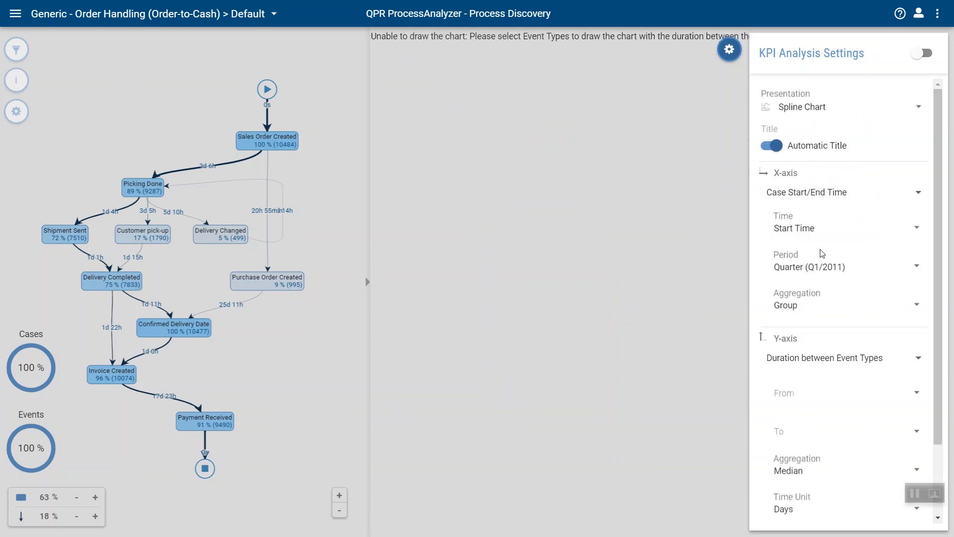
{"action": "left_click", "coordinate": [917, 392]}
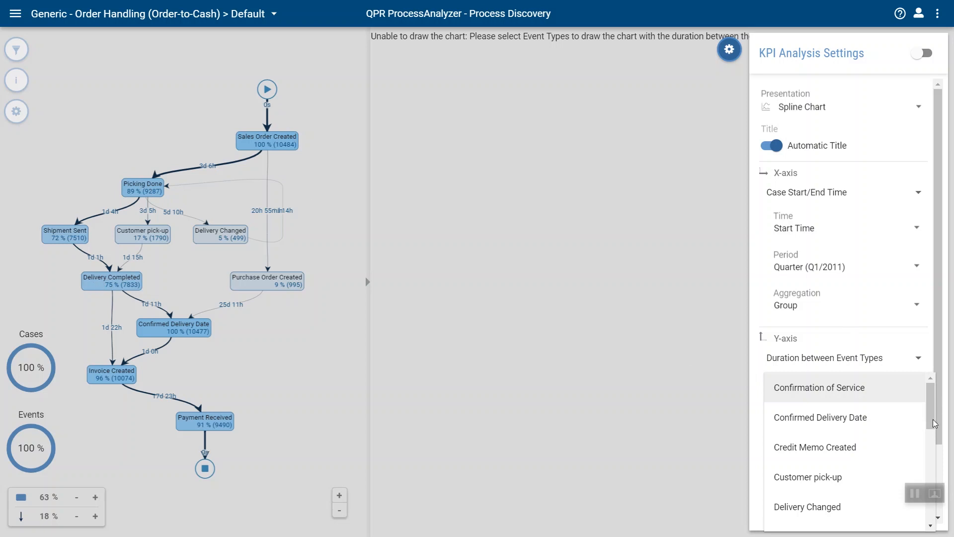
{"action": "scroll", "coordinate": [930, 422], "scroll_direction": "down", "scroll_amount": 5}
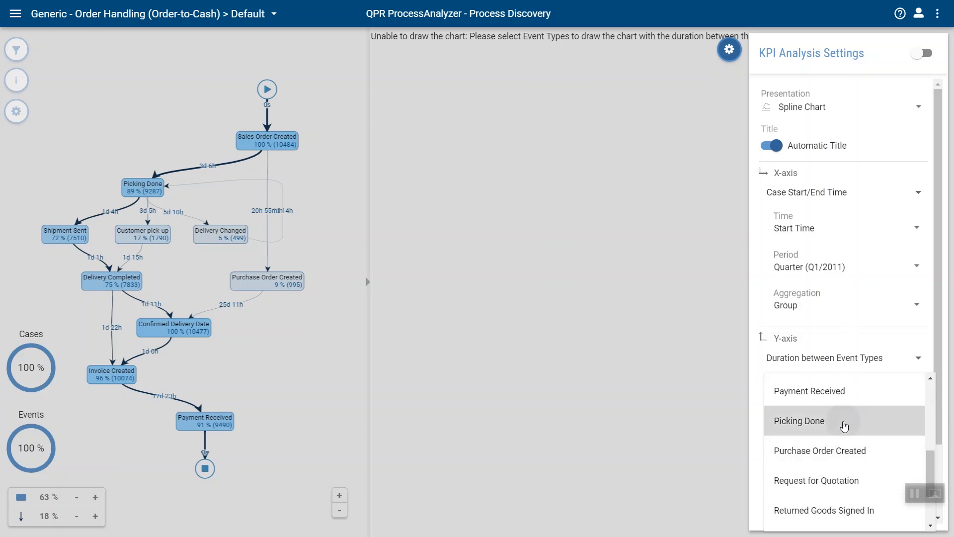
{"action": "left_click", "coordinate": [843, 426]}
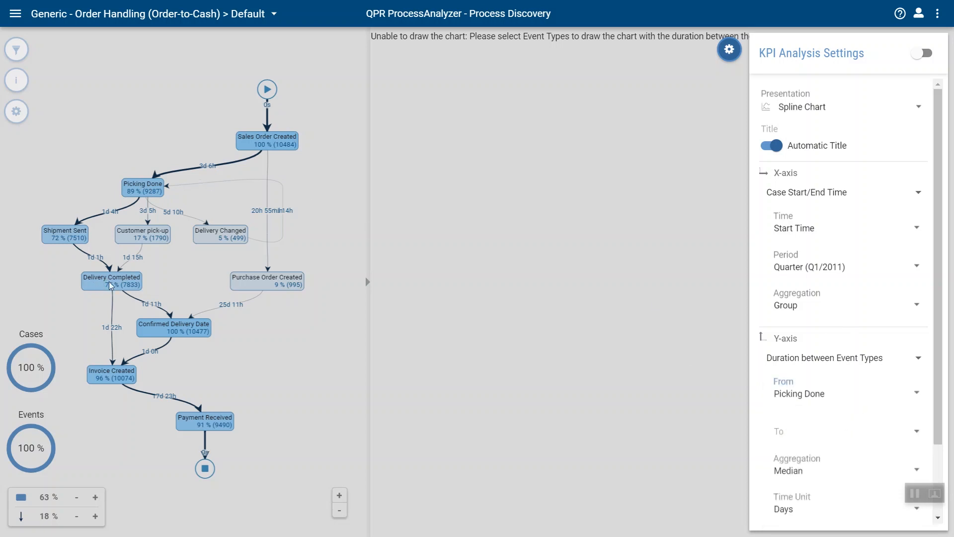
{"action": "left_click", "coordinate": [864, 441]}
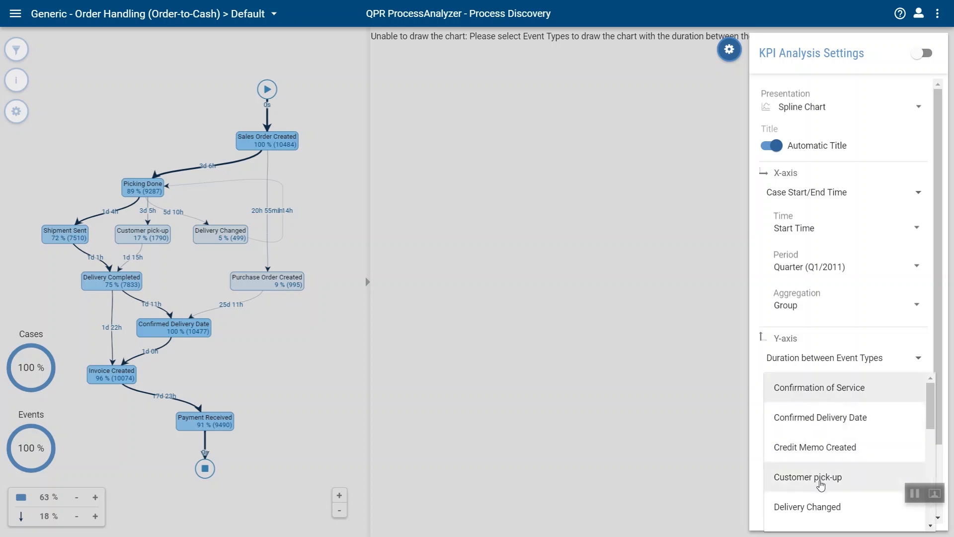
{"action": "scroll", "coordinate": [857, 489], "scroll_direction": "down", "scroll_amount": 1}
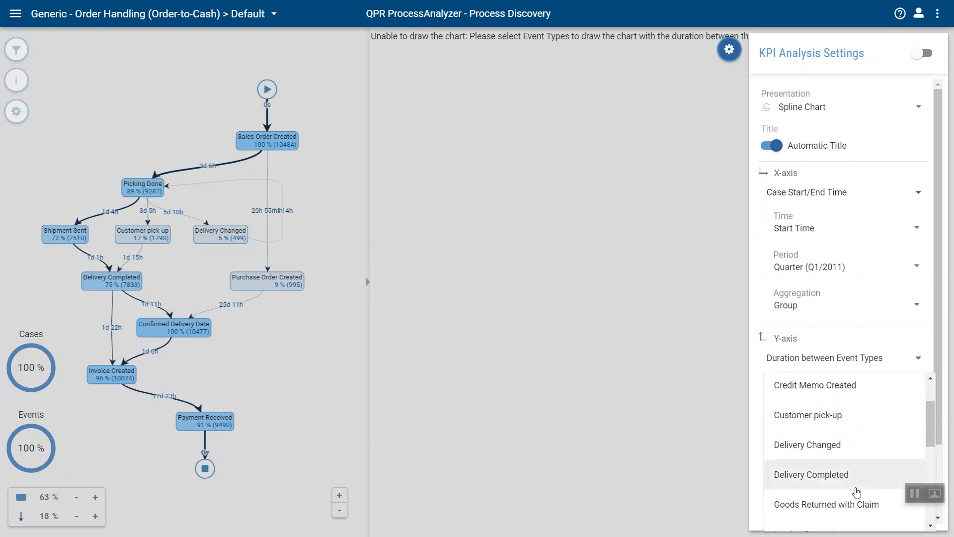
{"action": "left_click", "coordinate": [822, 475]}
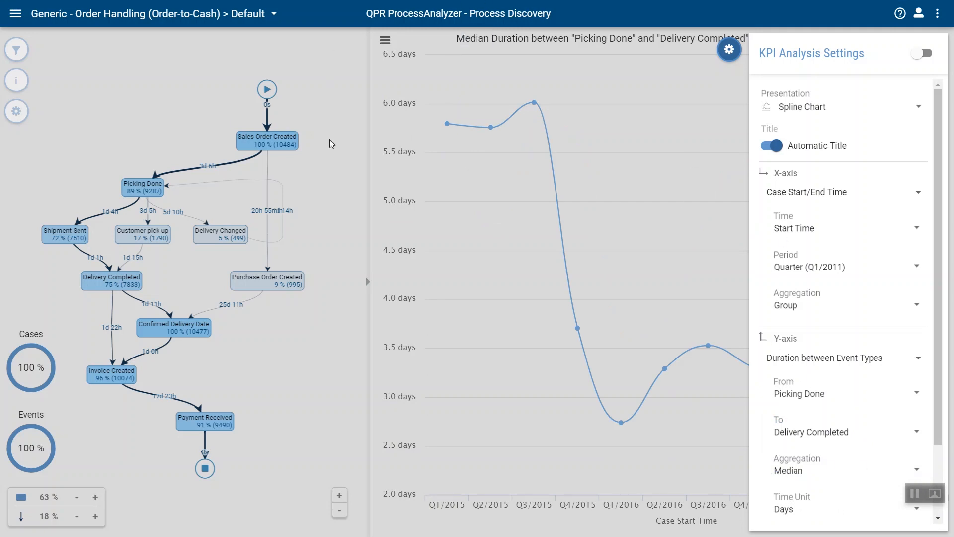
{"action": "left_click", "coordinate": [638, 231]}
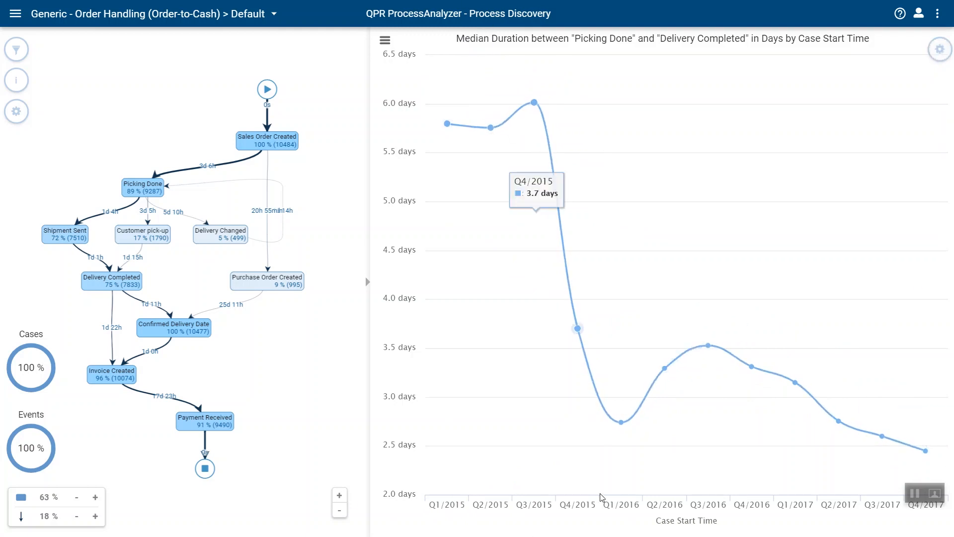
Set the X-axis to the Region case attribute, close the settings, and examine the median duration of each region
{"action": "left_click", "coordinate": [939, 49]}
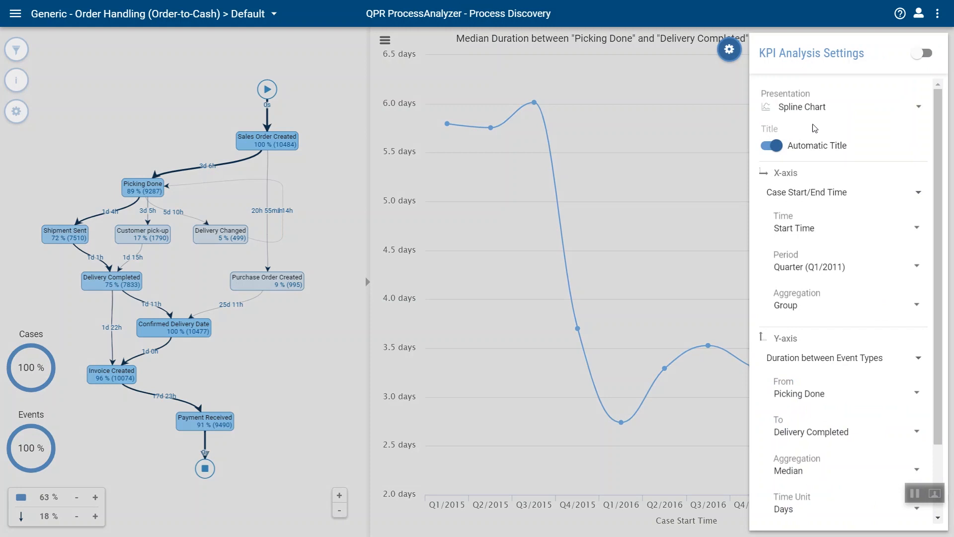
{"action": "left_click", "coordinate": [918, 193]}
{"action": "scroll", "coordinate": [905, 318], "scroll_direction": "down", "scroll_amount": 4}
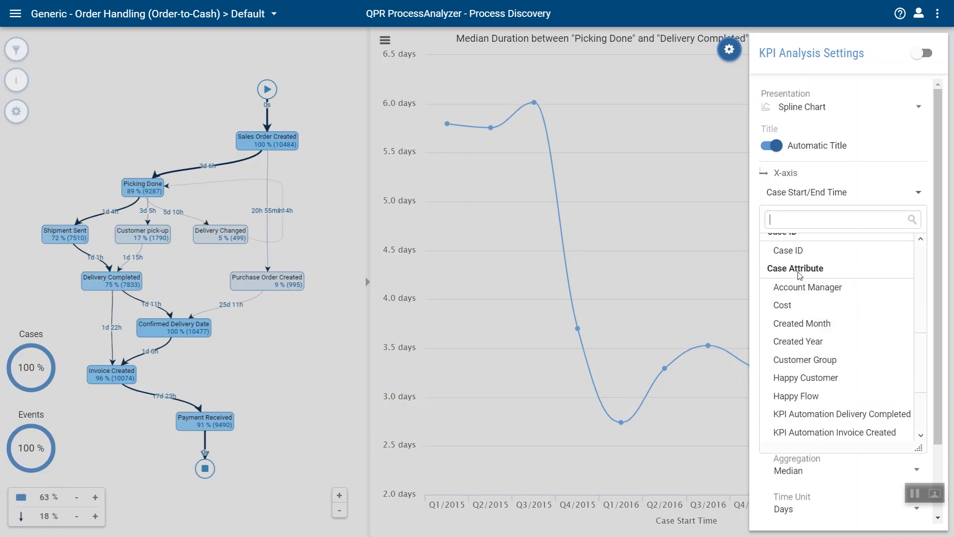
{"action": "scroll", "coordinate": [801, 288], "scroll_direction": "down", "scroll_amount": 3}
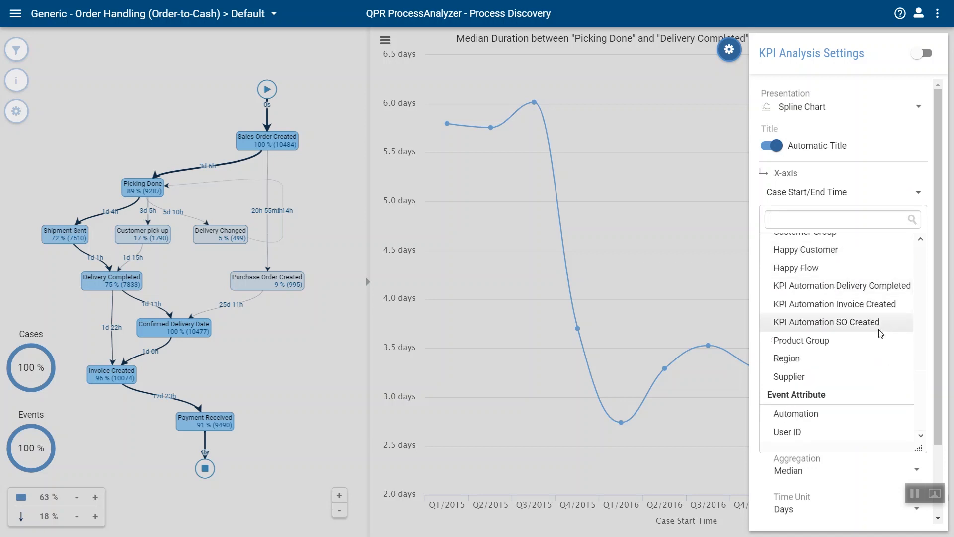
{"action": "left_click", "coordinate": [801, 361]}
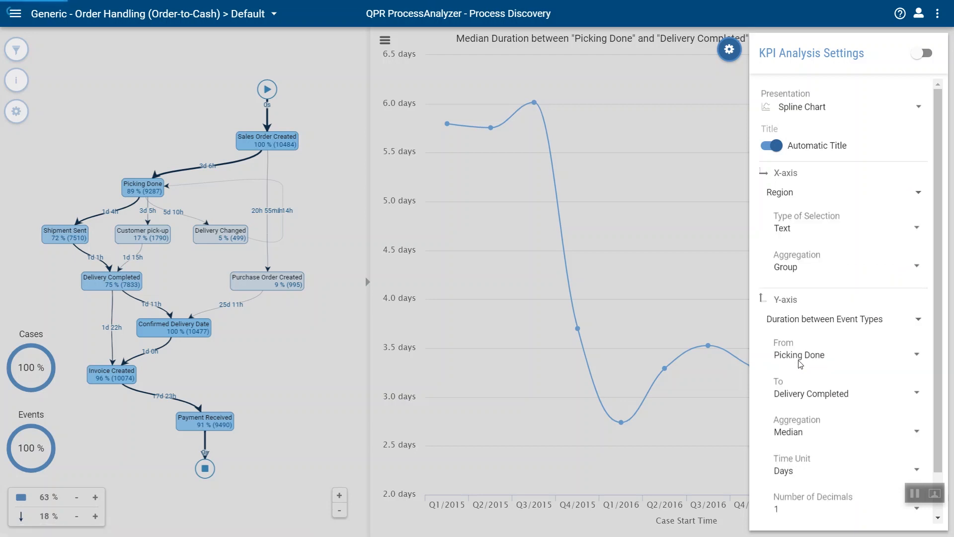
{"action": "left_click", "coordinate": [552, 241]}
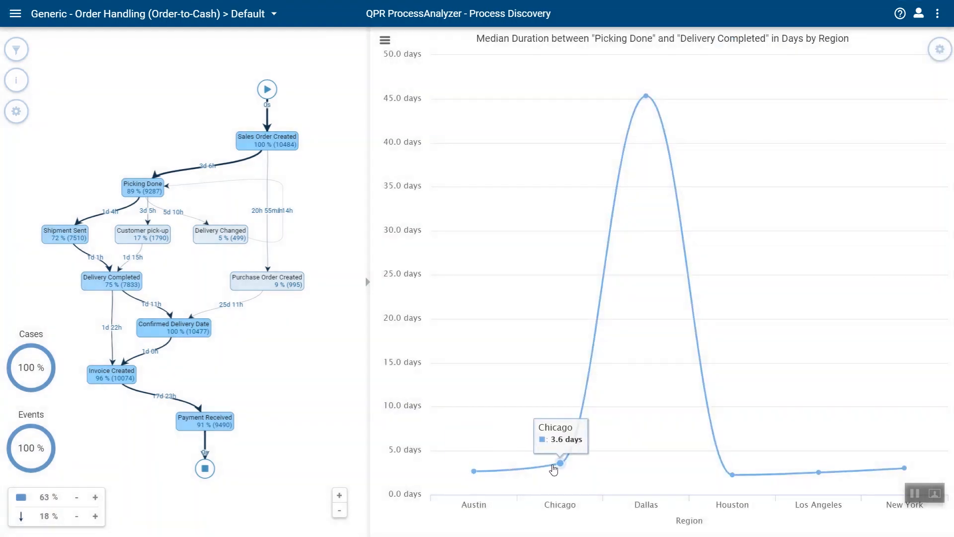
{"action": "mouse_move", "coordinate": [636, 464]}
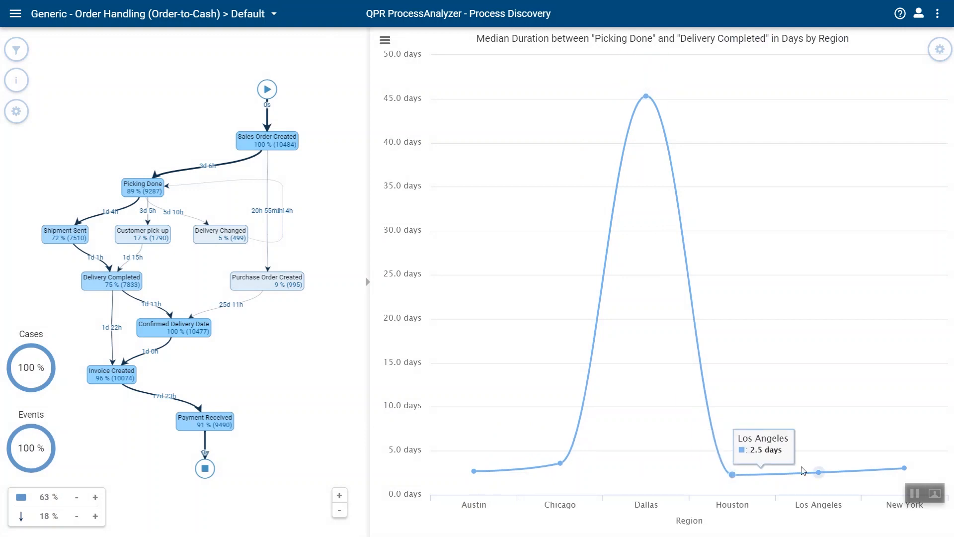
{"action": "mouse_move", "coordinate": [908, 467]}
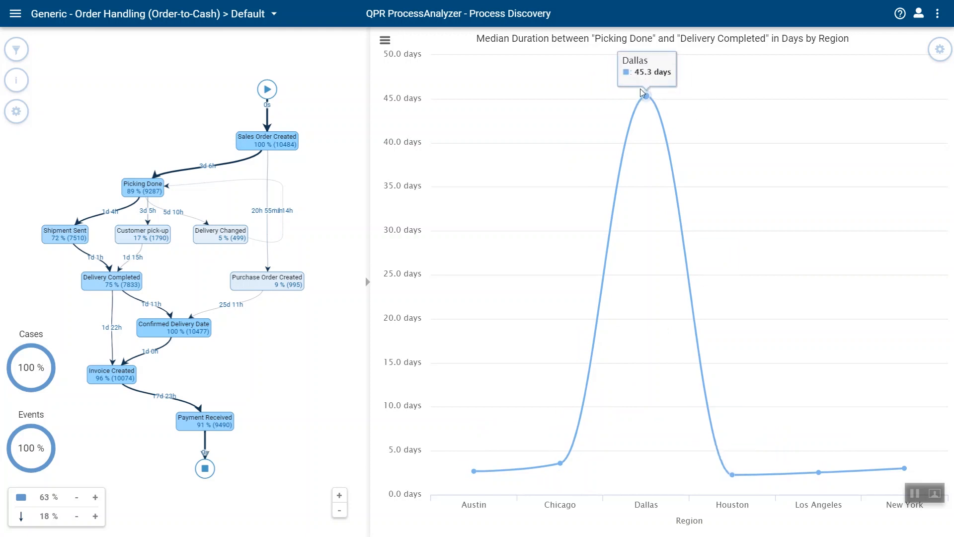
Set the X-axis of the KPI chart to the Product Group case attribute and close the analysis settings
{"action": "left_click", "coordinate": [940, 51]}
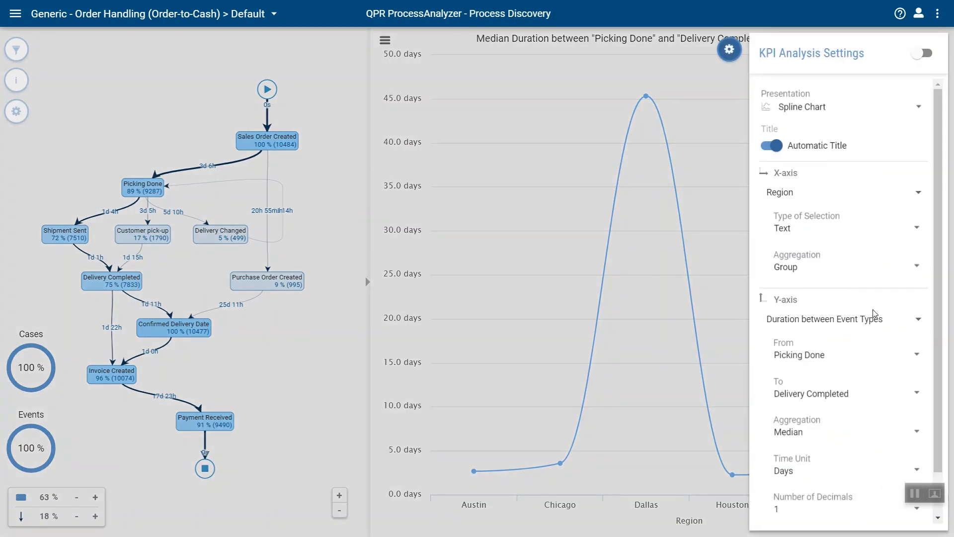
{"action": "scroll", "coordinate": [881, 325], "scroll_direction": "down", "scroll_amount": 1}
{"action": "scroll", "coordinate": [874, 323], "scroll_direction": "up", "scroll_amount": 1}
{"action": "left_click", "coordinate": [919, 193]}
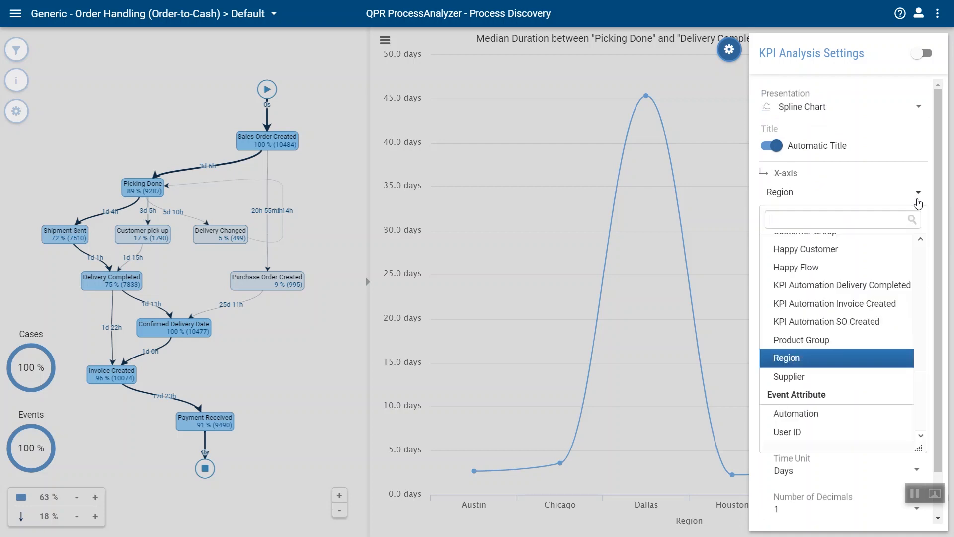
{"action": "left_click", "coordinate": [800, 340]}
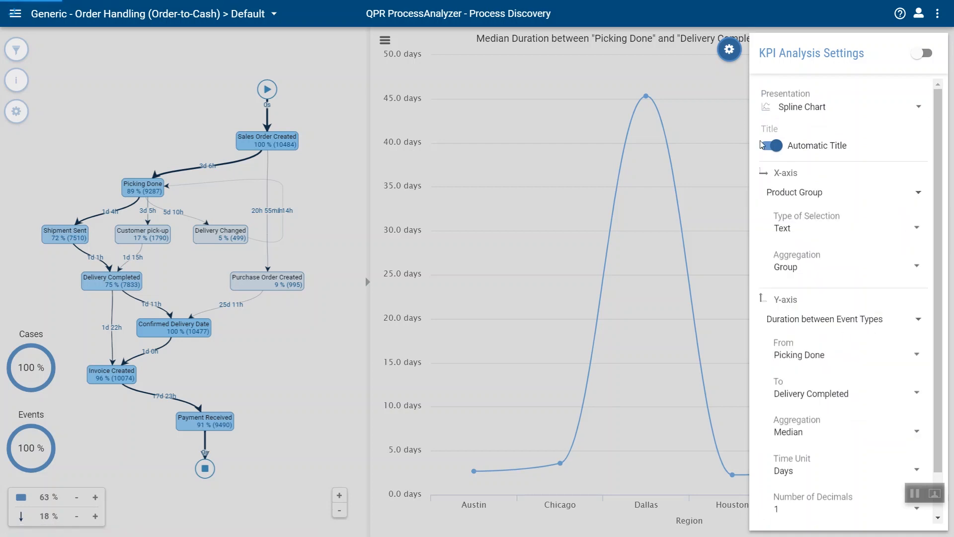
{"action": "left_click", "coordinate": [519, 248]}
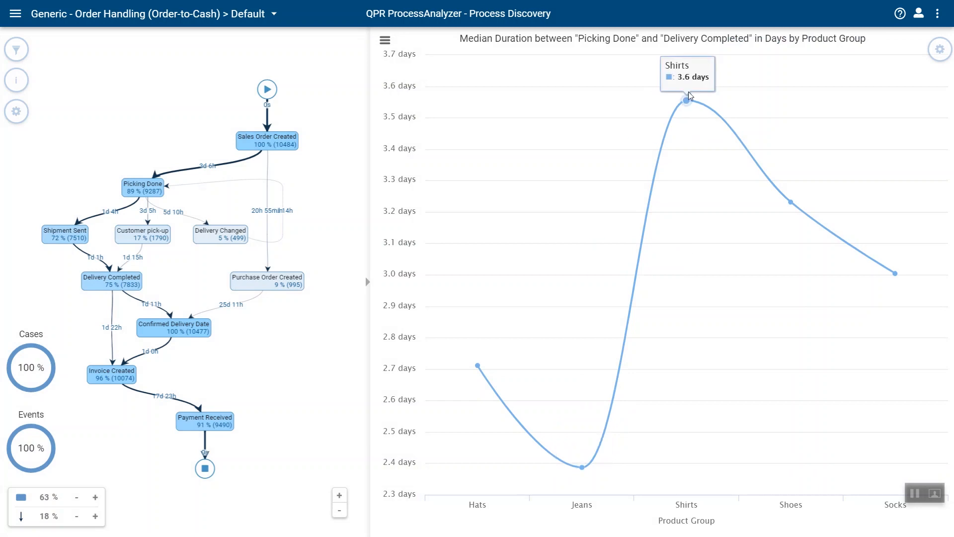
Set the Y-axis of the KPI chart to Case Count in the analysis settings
{"action": "left_click", "coordinate": [940, 48]}
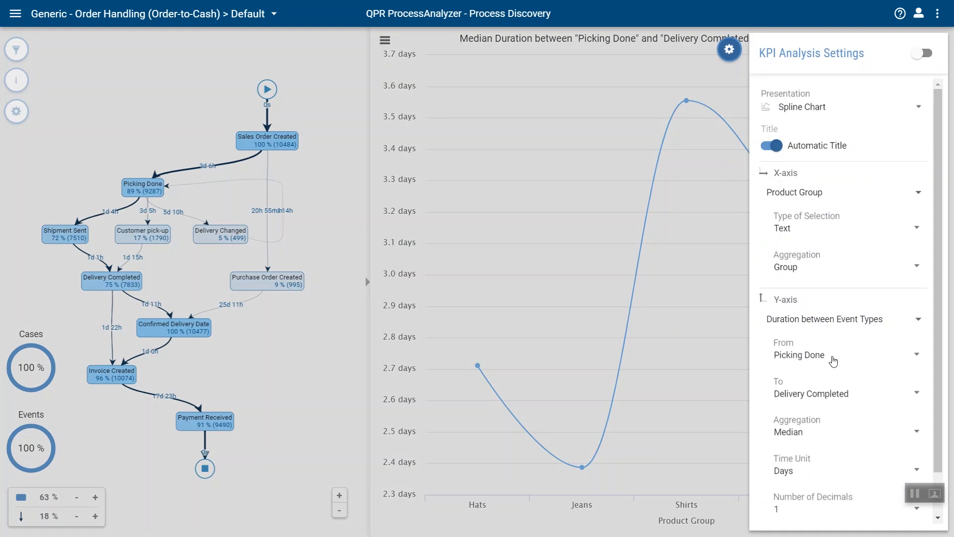
{"action": "scroll", "coordinate": [842, 333], "scroll_direction": "down", "scroll_amount": 1}
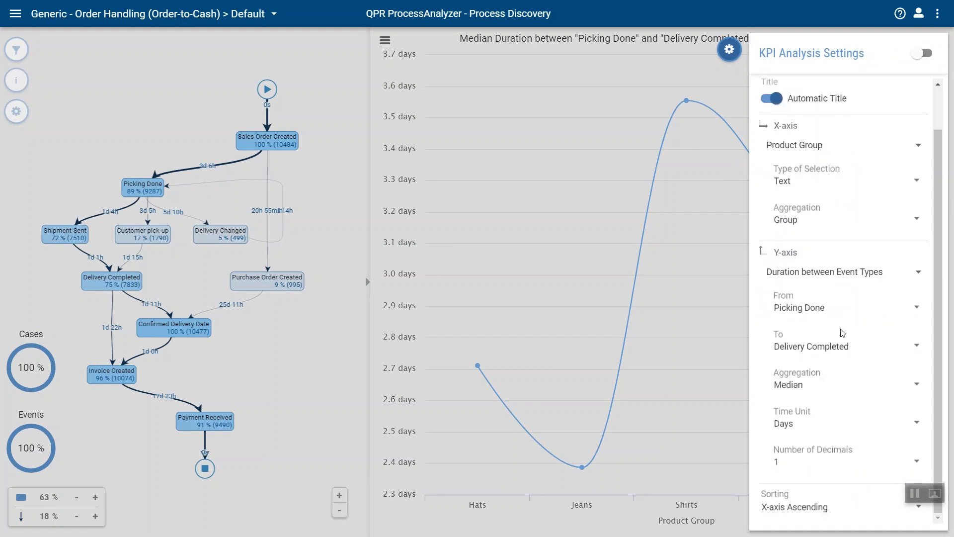
{"action": "scroll", "coordinate": [845, 252], "scroll_direction": "up", "scroll_amount": 1}
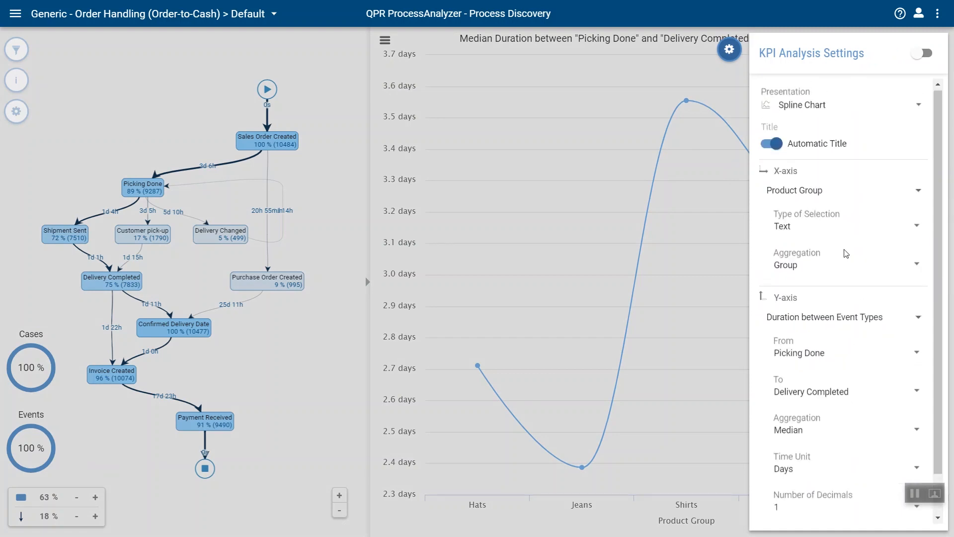
{"action": "scroll", "coordinate": [846, 253], "scroll_direction": "down", "scroll_amount": 1}
{"action": "left_click", "coordinate": [818, 272]}
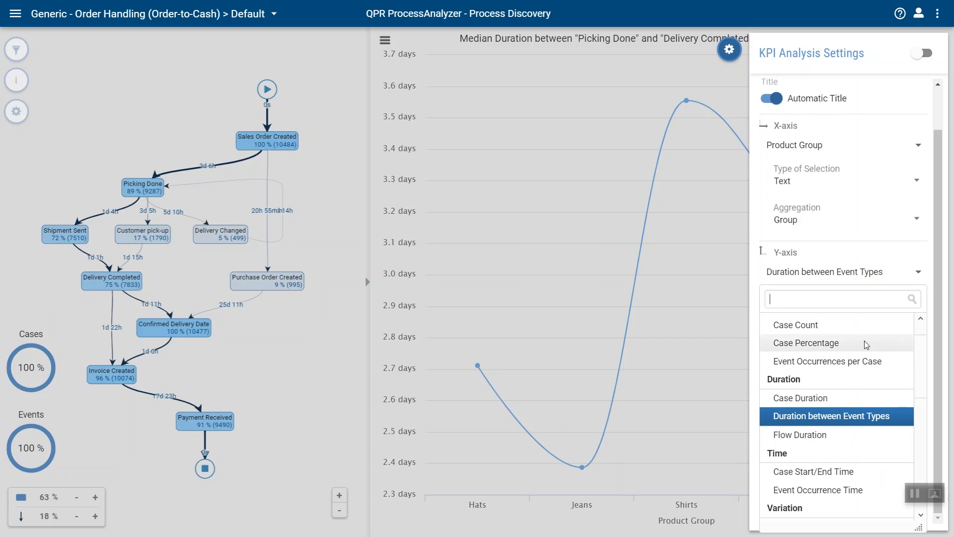
{"action": "left_click", "coordinate": [832, 327]}
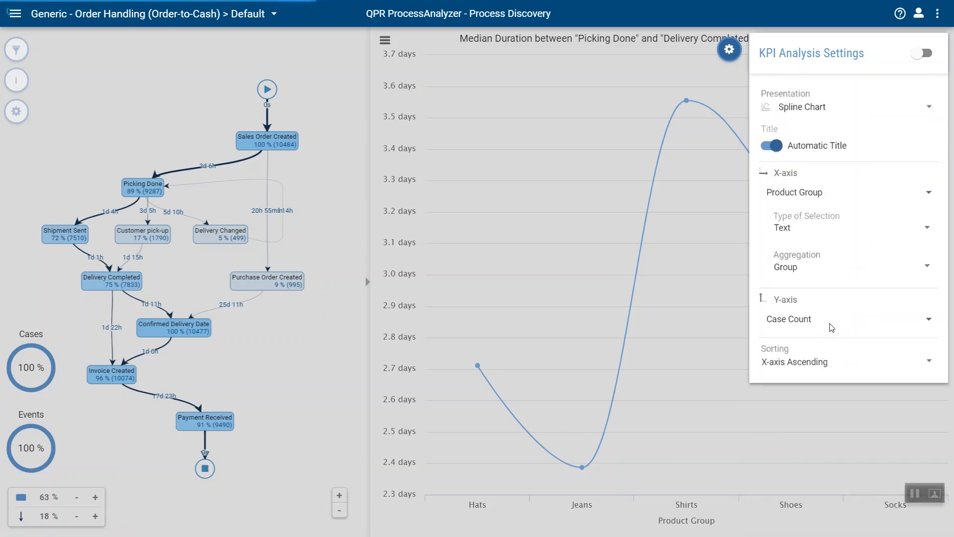
Change the presentation of the KPI analysis to Donut Chart and close the analysis settings
{"action": "left_click", "coordinate": [829, 113]}
{"action": "left_click", "coordinate": [797, 91]}
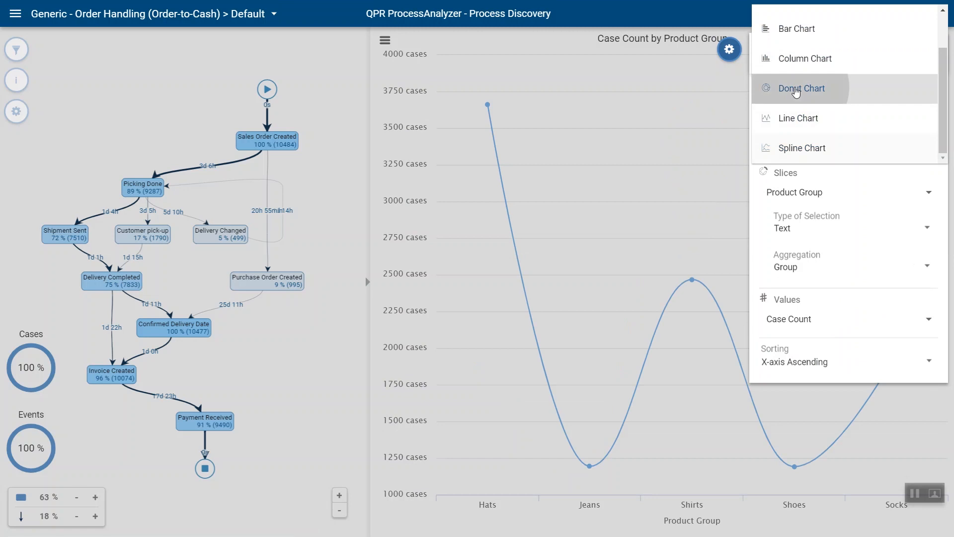
{"action": "left_click", "coordinate": [473, 77]}
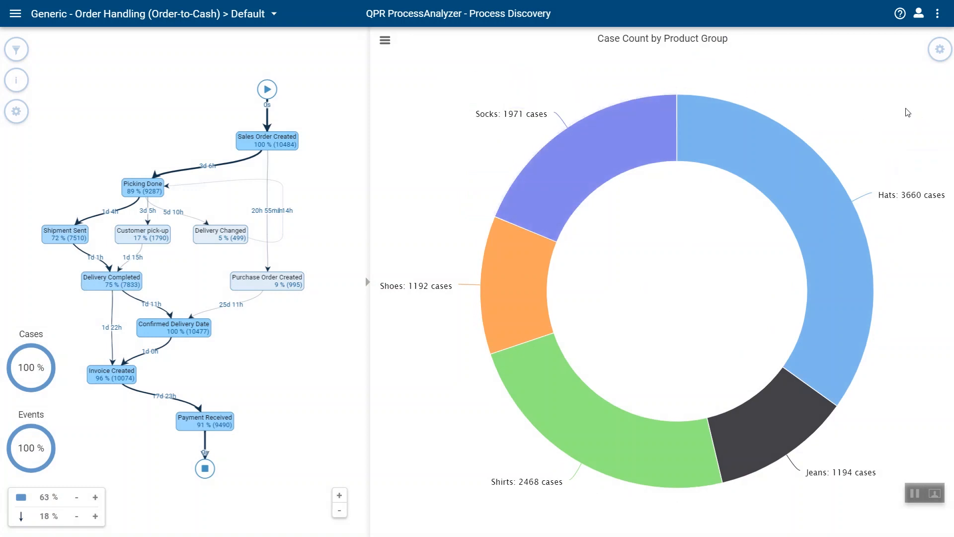
Try switching off the donut chart's Automatic Title for a custom title, restore it, and close the analysis settings
{"action": "left_click", "coordinate": [940, 49]}
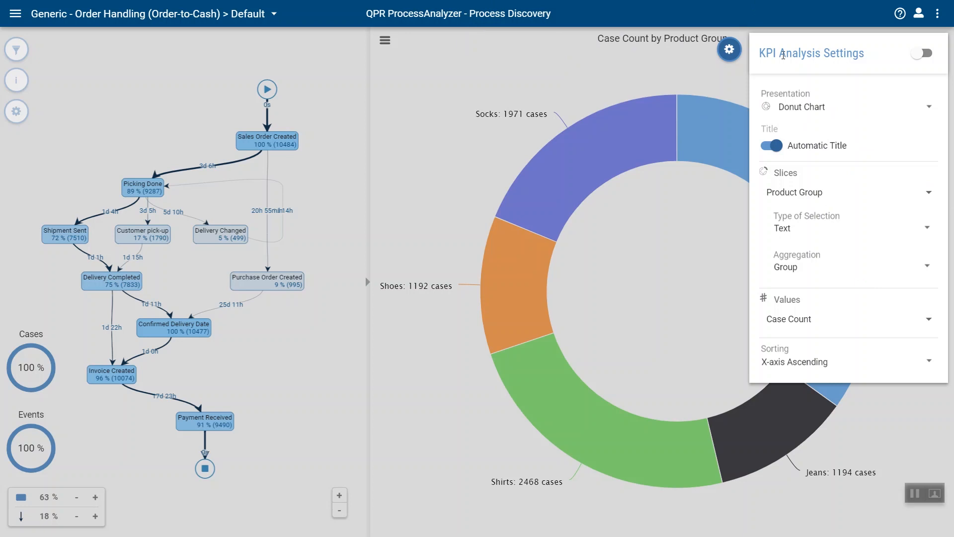
{"action": "left_click", "coordinate": [772, 145]}
{"action": "triple_click", "coordinate": [874, 185]}
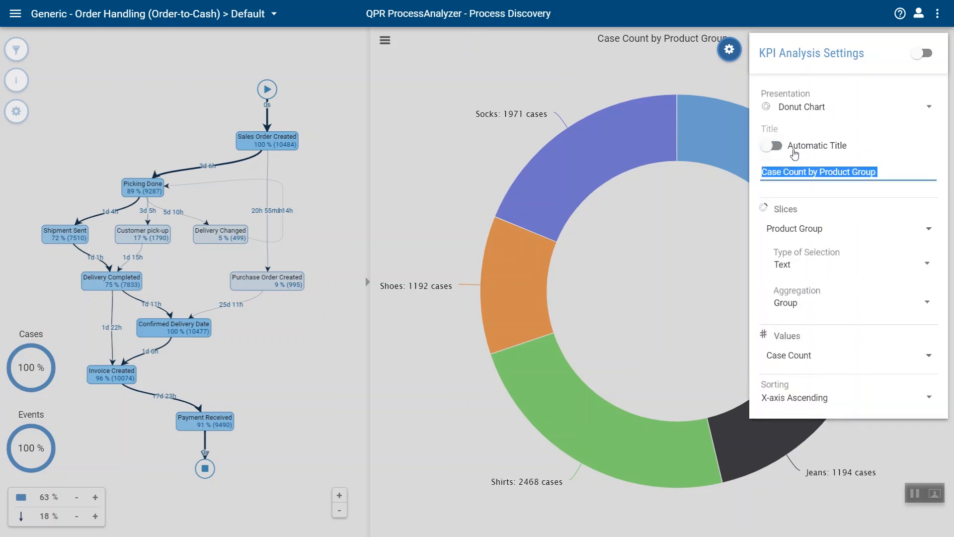
{"action": "left_click", "coordinate": [777, 150]}
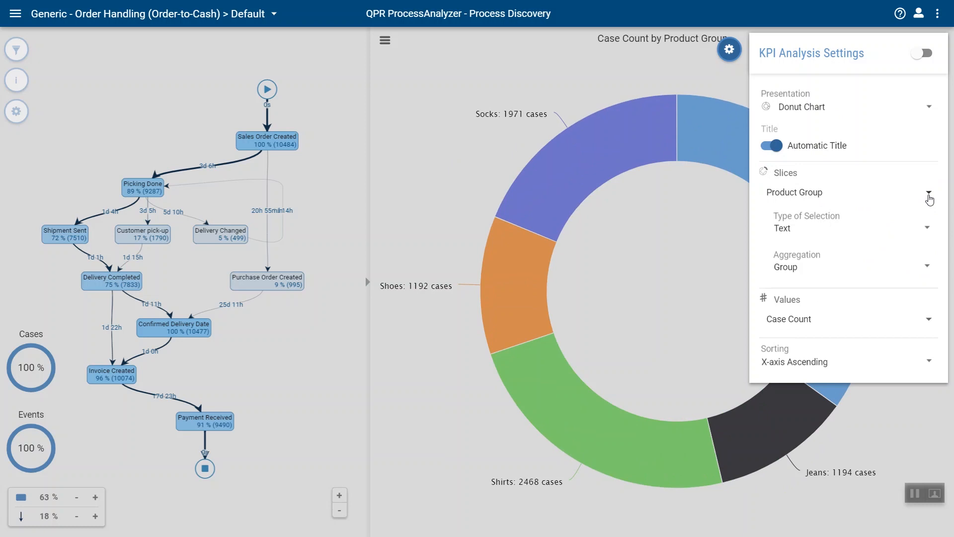
{"action": "left_click", "coordinate": [699, 234]}
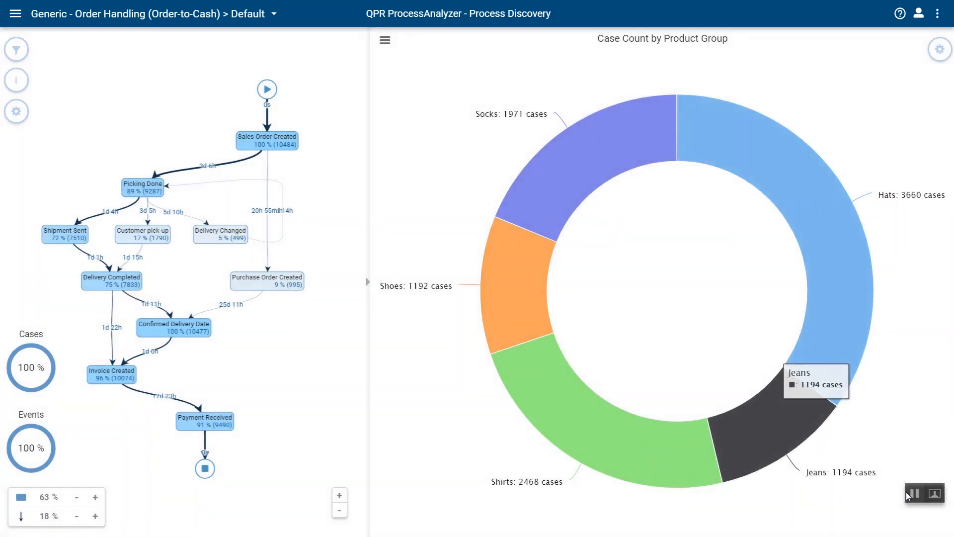